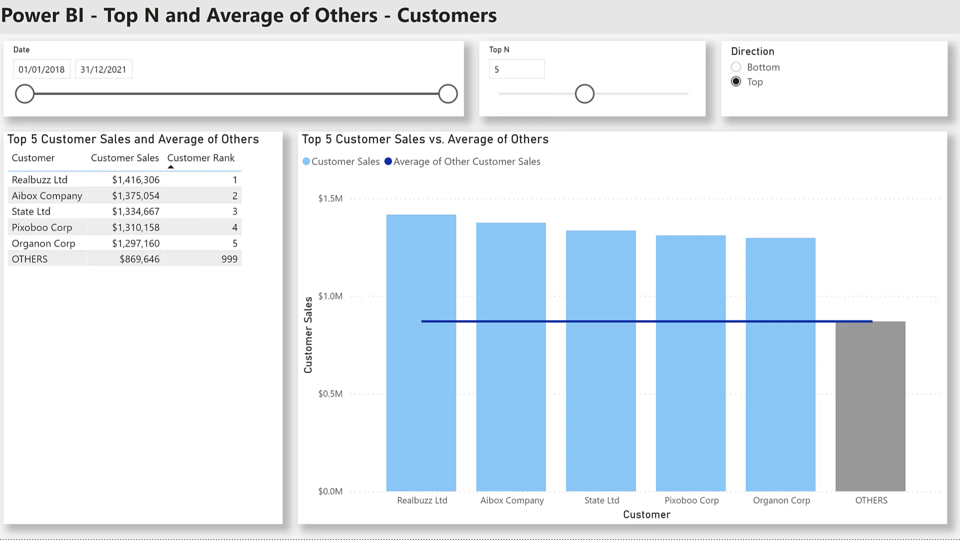
Step: End the Date slicer at 19/08/2020, set Top N to 6 with Top direction, then view the model
{"action": "left_click_drag", "start_coordinate": [448, 95], "coordinate": [300, 96]}
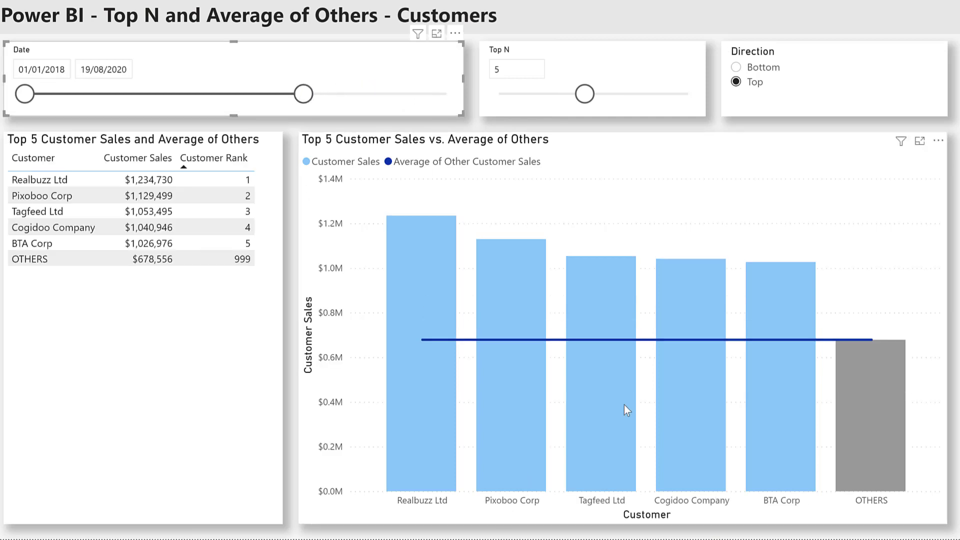
{"action": "left_click", "coordinate": [607, 94]}
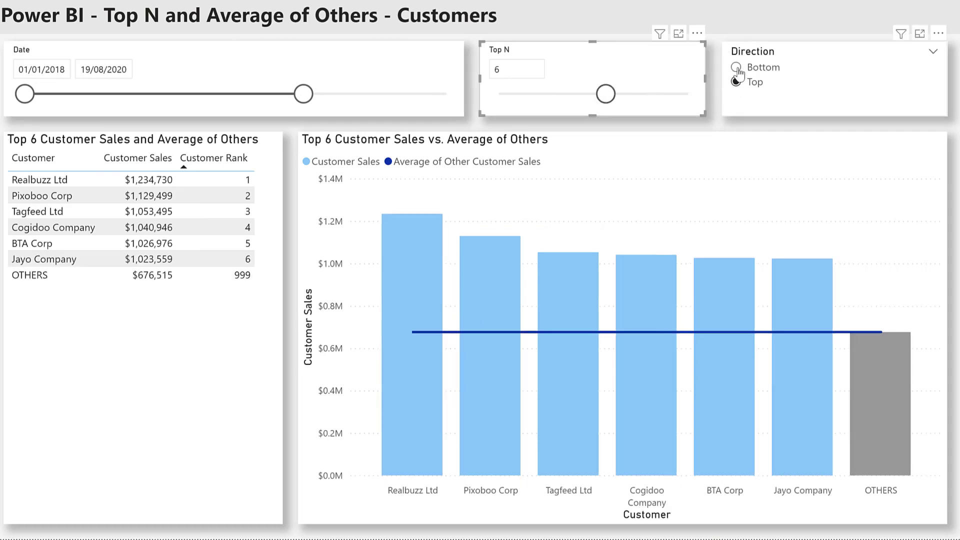
{"action": "left_click", "coordinate": [737, 68]}
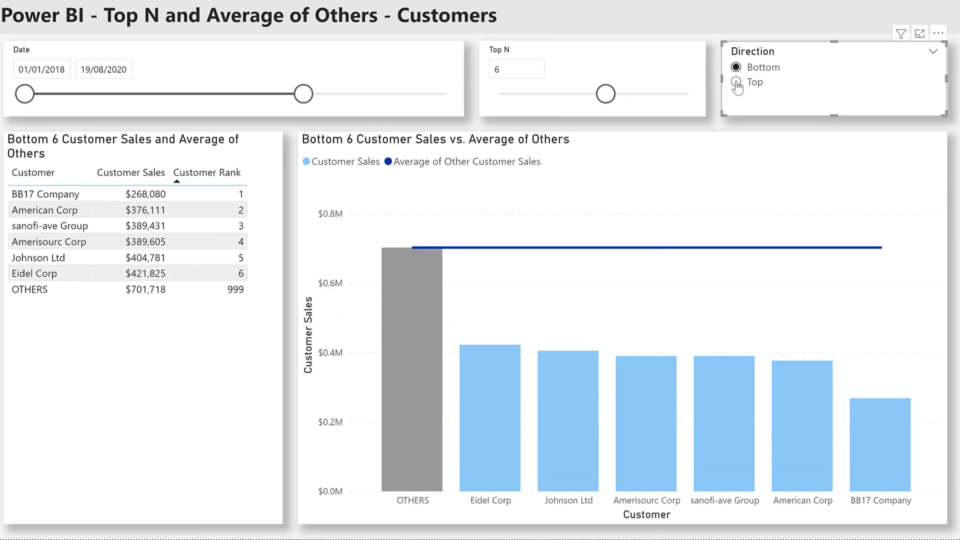
{"action": "left_click", "coordinate": [737, 82]}
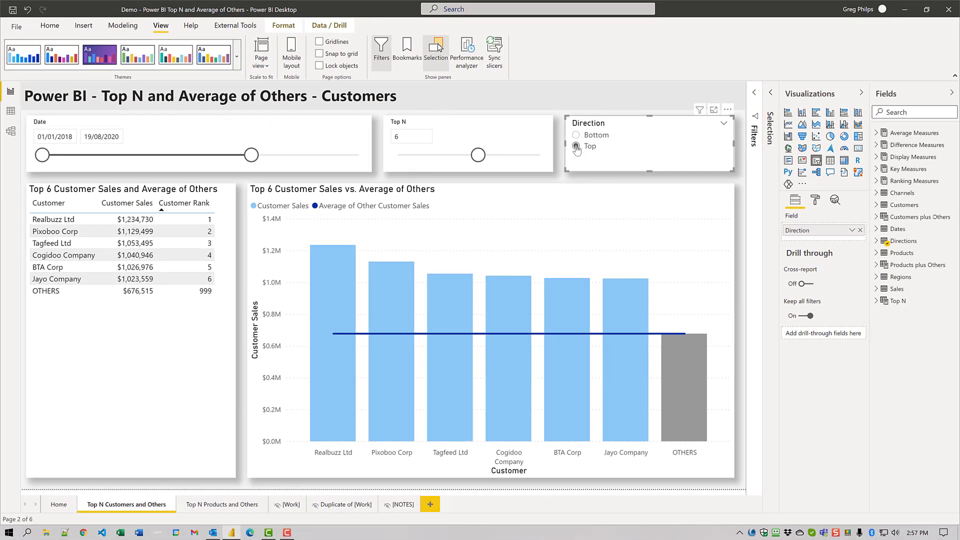
{"action": "left_click", "coordinate": [10, 130]}
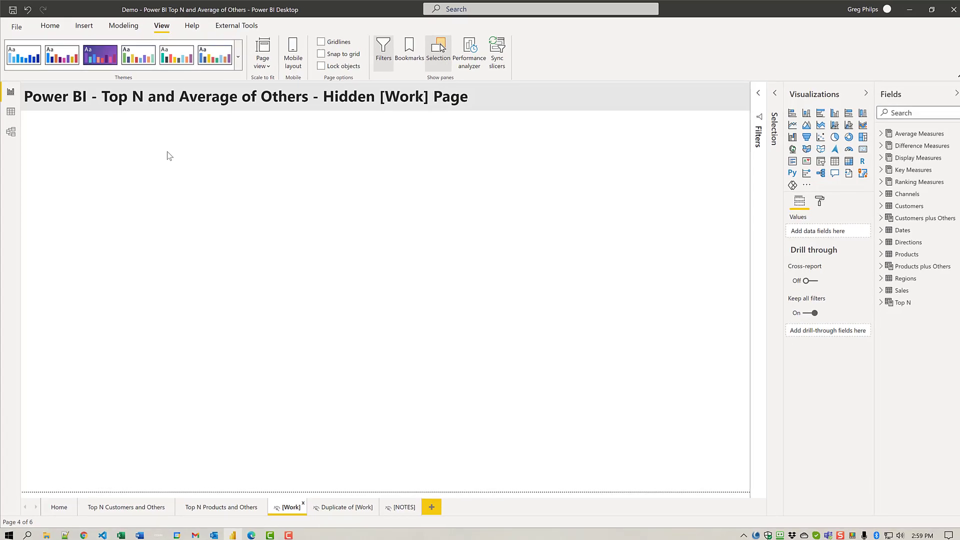
{"action": "left_click", "coordinate": [131, 25]}
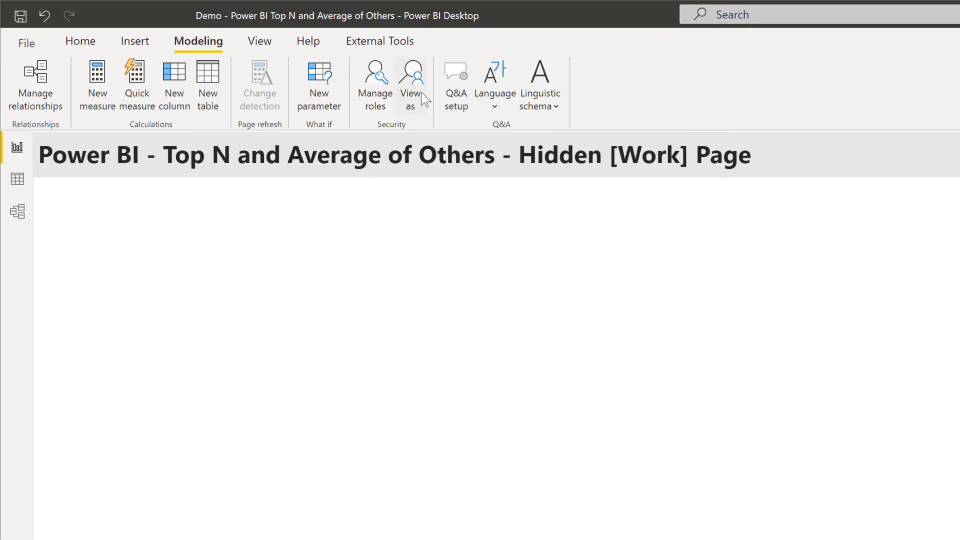
{"action": "left_click", "coordinate": [319, 100]}
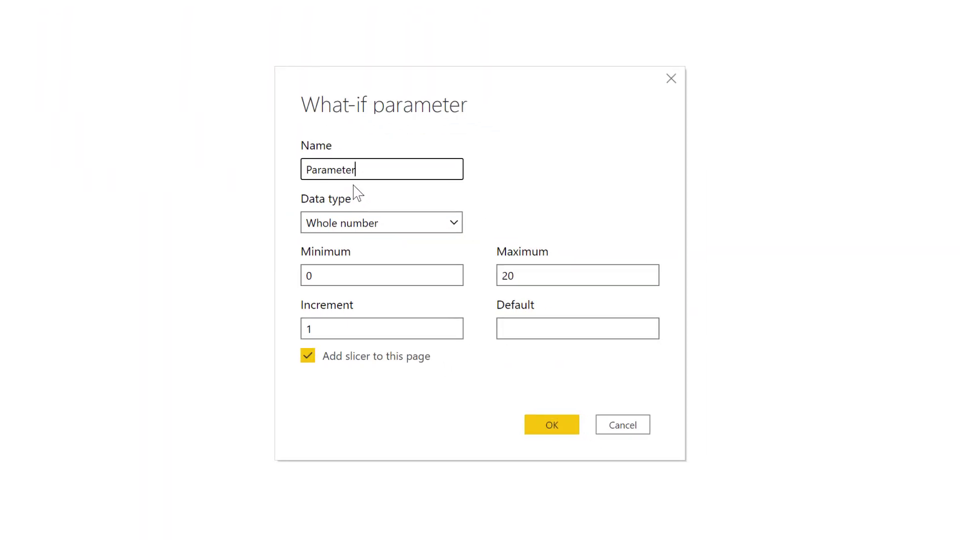
{"action": "double_click", "coordinate": [360, 168]}
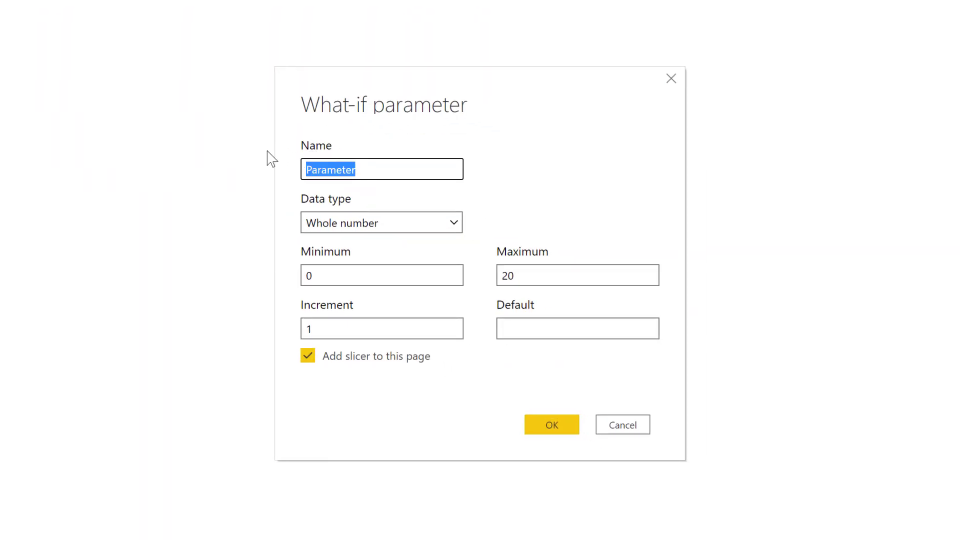
{"action": "type", "text": "Top"}
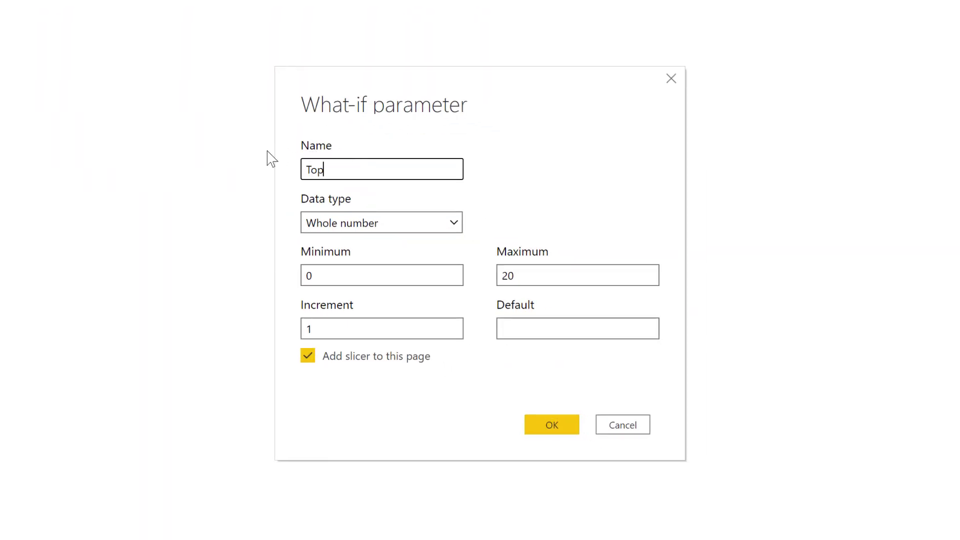
{"action": "type", "text": " N"}
{"action": "double_click", "coordinate": [304, 279]}
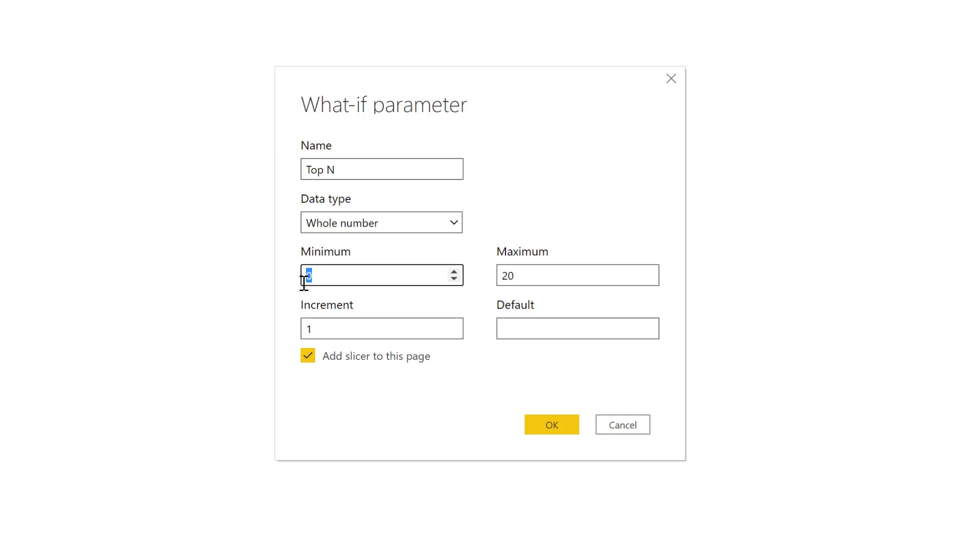
{"action": "type", "text": "1"}
{"action": "key", "text": "Tab"}
{"action": "type", "text": "10"}
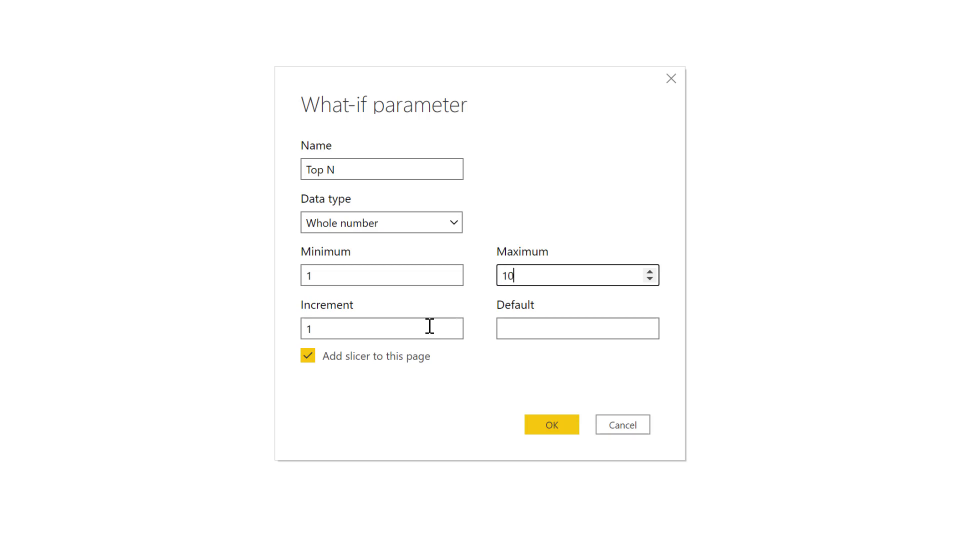
{"action": "left_click", "coordinate": [520, 326]}
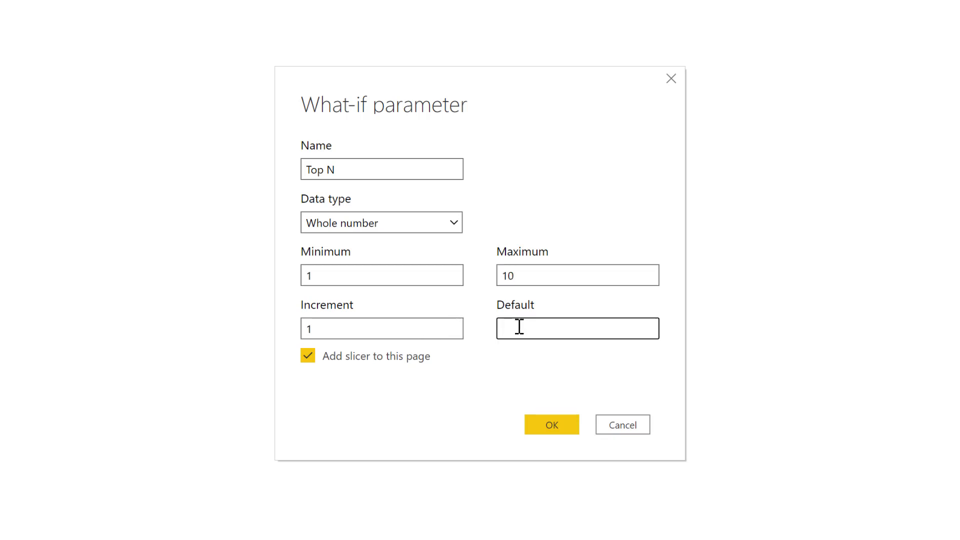
{"action": "type", "text": "5"}
{"action": "left_click", "coordinate": [622, 425]}
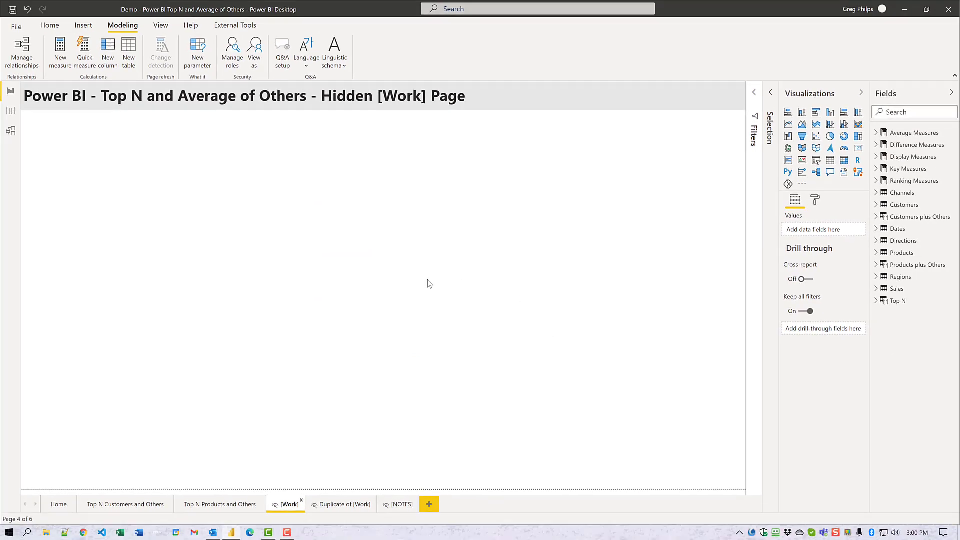
{"action": "left_click", "coordinate": [50, 25]}
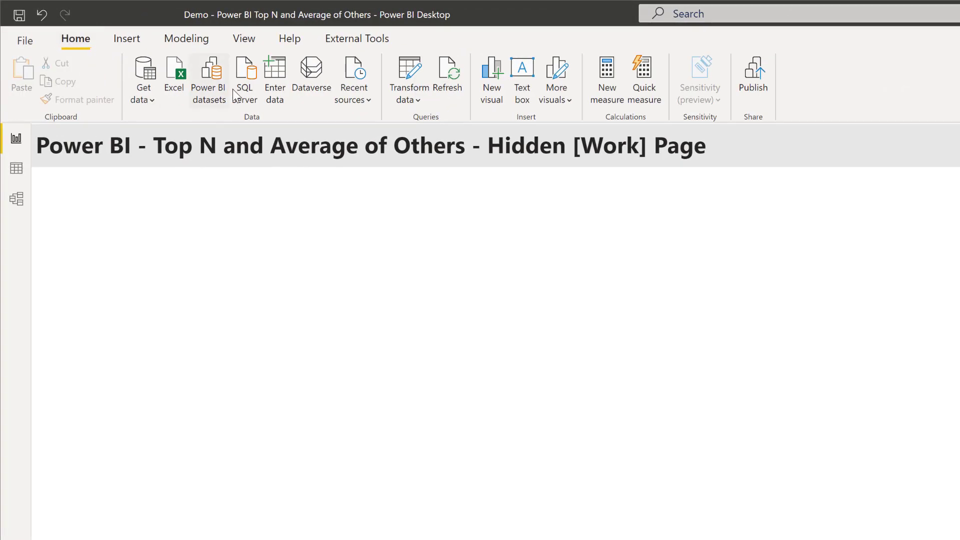
{"action": "left_click", "coordinate": [275, 88]}
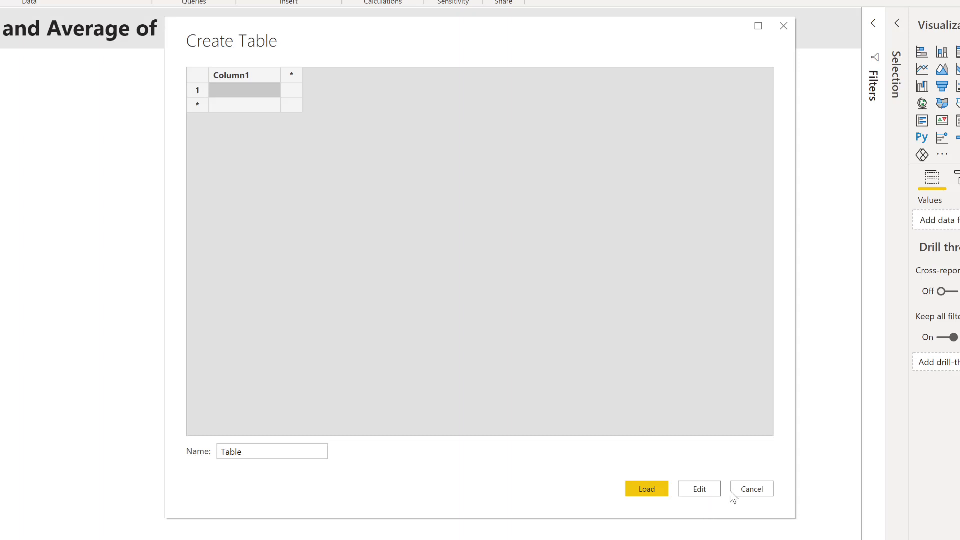
{"action": "left_click", "coordinate": [744, 489]}
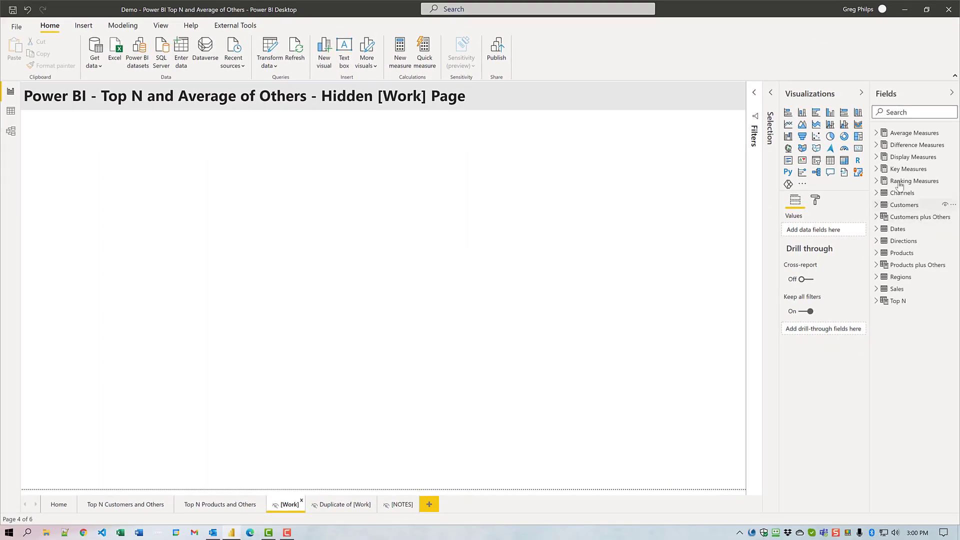
{"action": "left_click", "coordinate": [884, 241]}
{"action": "left_click", "coordinate": [10, 110]}
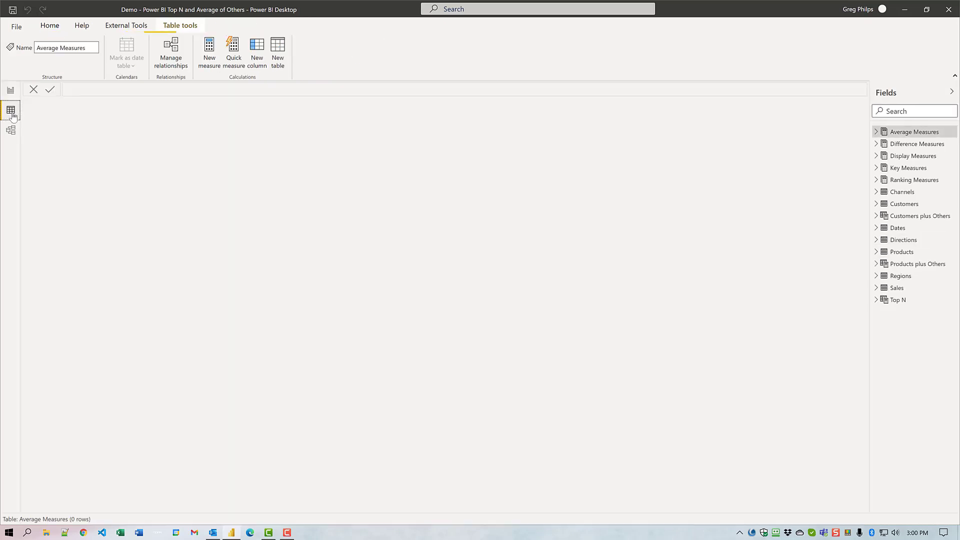
{"action": "left_click", "coordinate": [903, 240]}
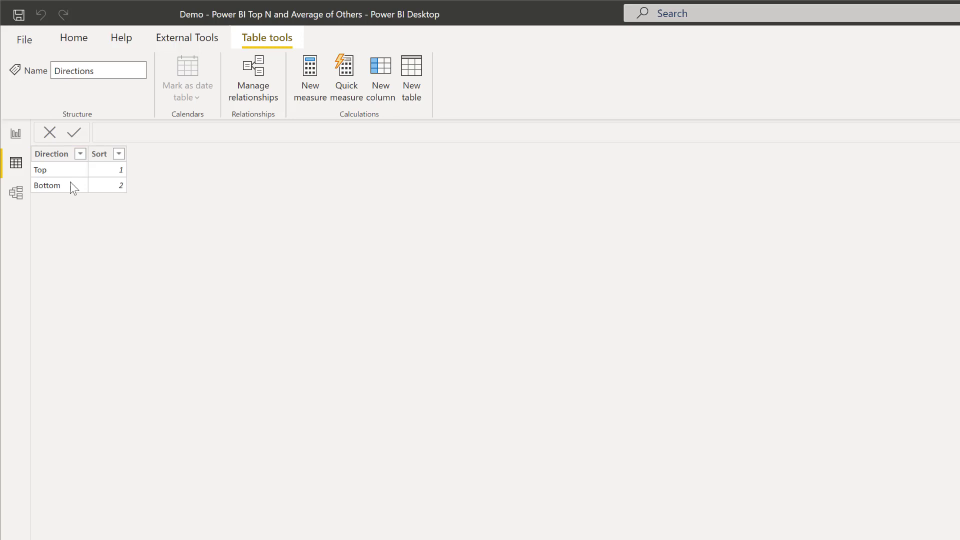
{"action": "left_click", "coordinate": [16, 132]}
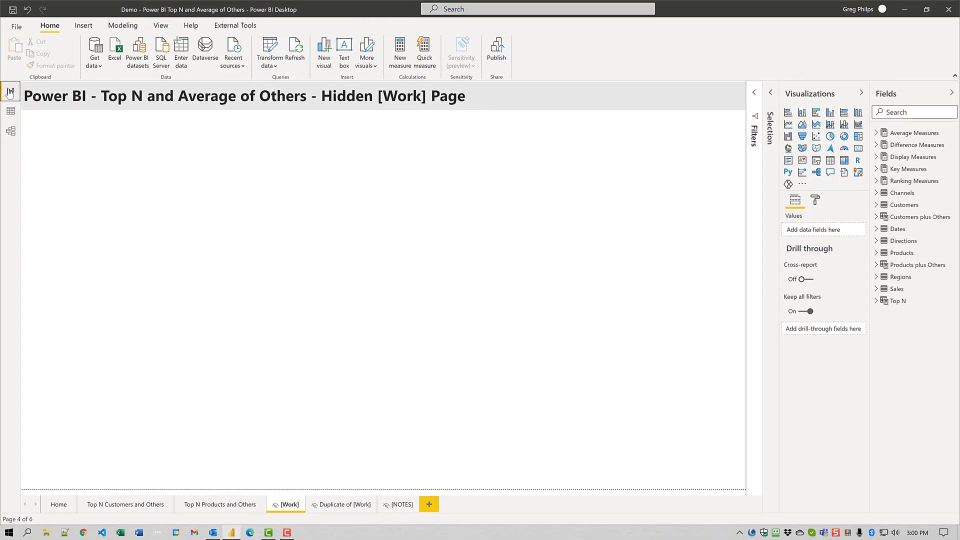
Step: Add a small Dates[Date] slicer at the top-left of the page
{"action": "left_click", "coordinate": [190, 207]}
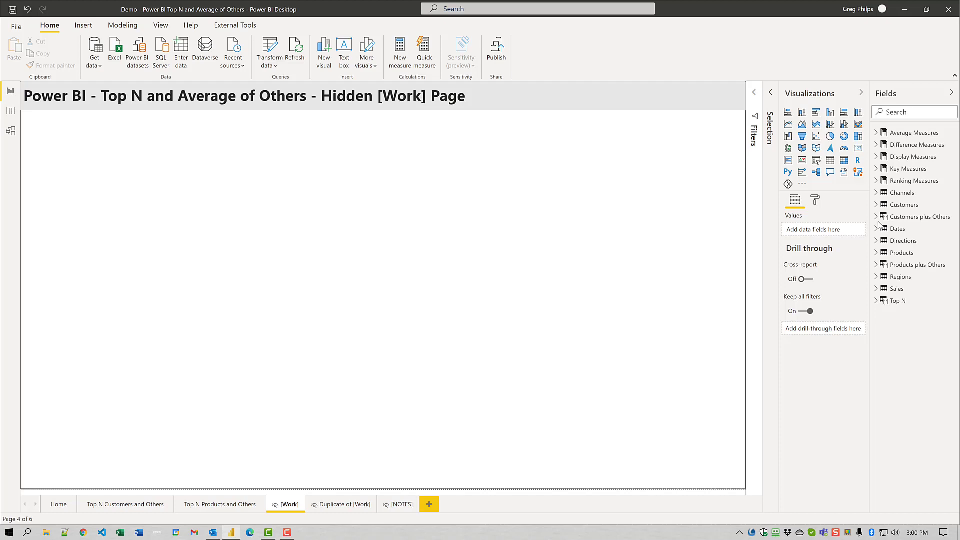
{"action": "left_click", "coordinate": [876, 228]}
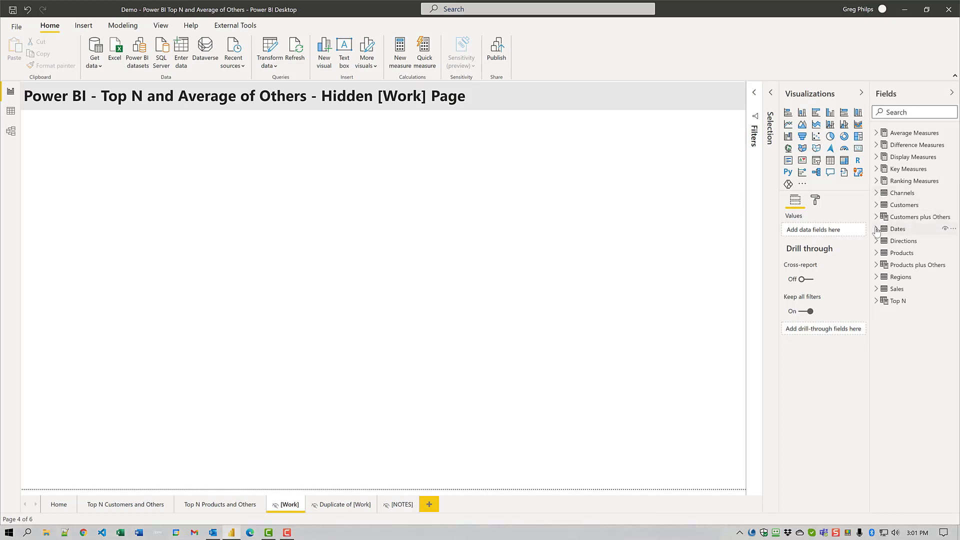
{"action": "left_click_drag", "start_coordinate": [860, 239], "coordinate": [498, 218]}
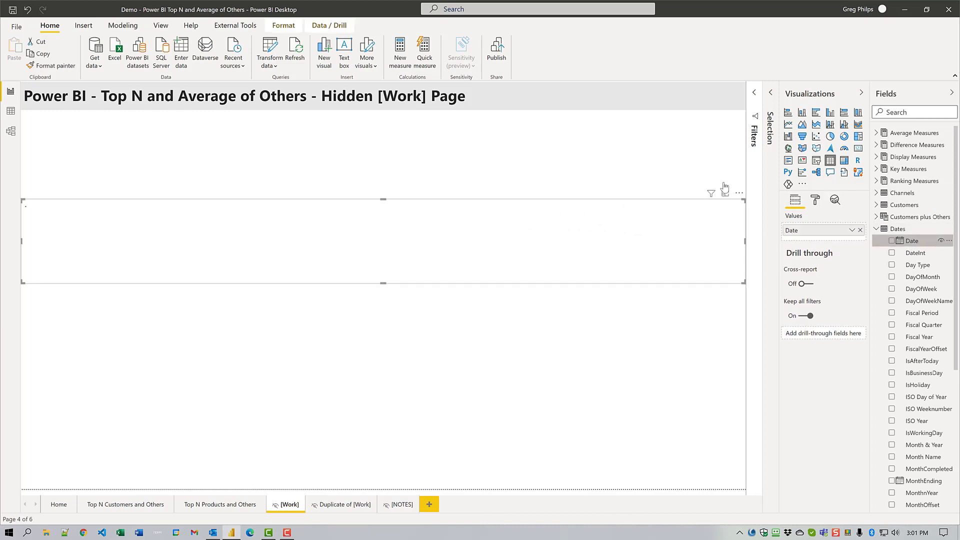
{"action": "left_click", "coordinate": [816, 162]}
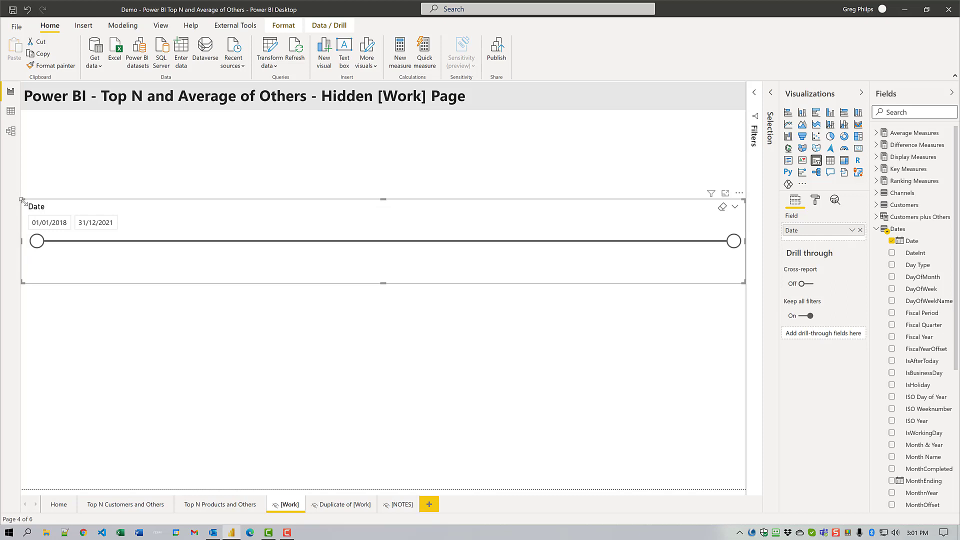
{"action": "left_click_drag", "start_coordinate": [22, 207], "coordinate": [71, 122]}
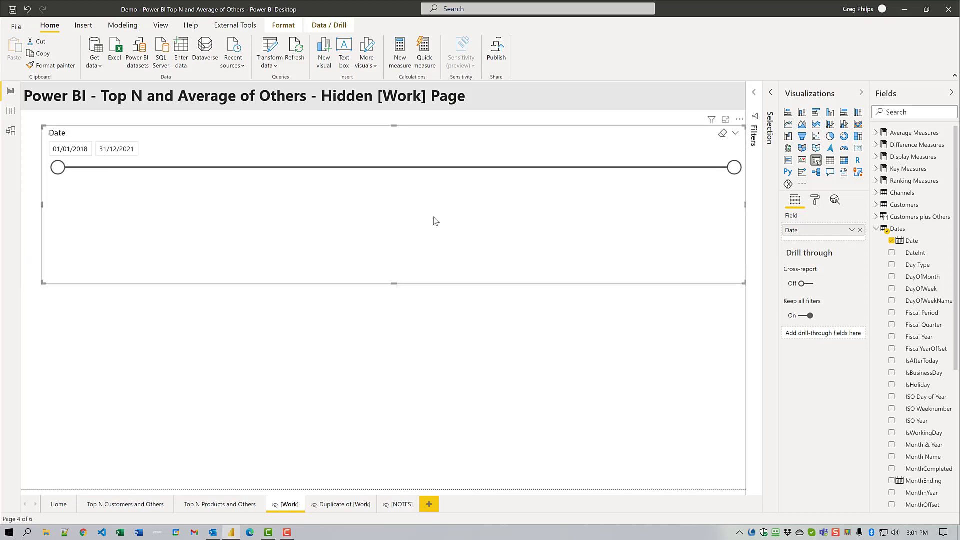
{"action": "left_click_drag", "start_coordinate": [744, 283], "coordinate": [252, 216]}
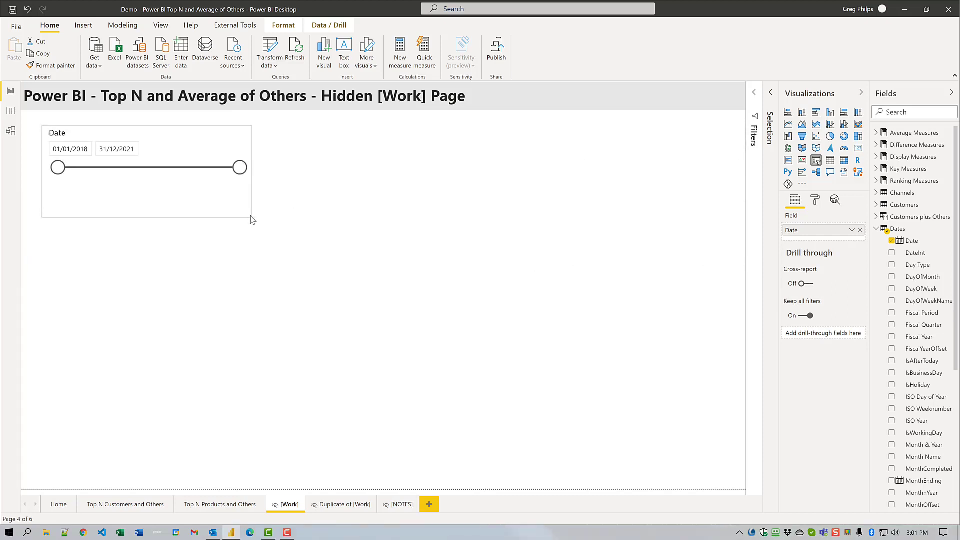
{"action": "left_click", "coordinate": [876, 229]}
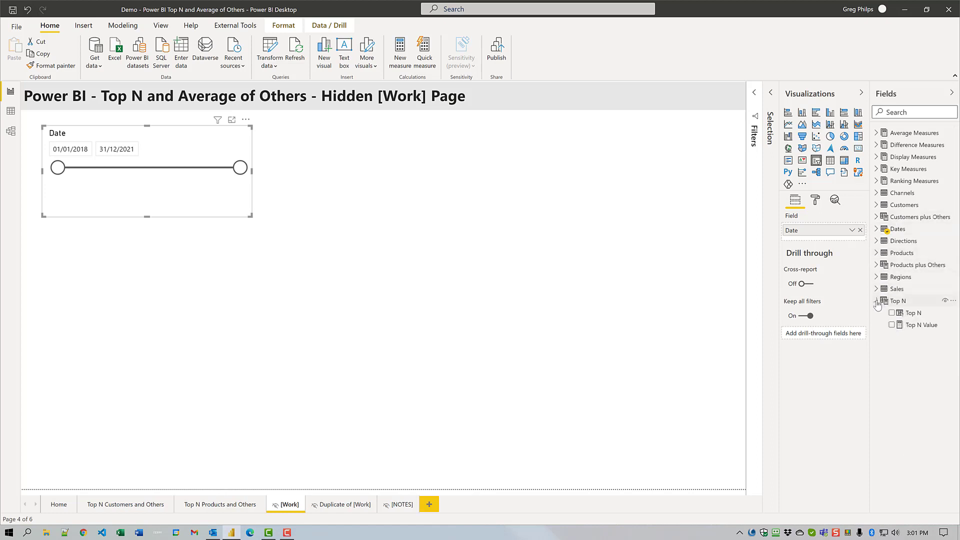
Step: Add a shrunken Top N slicer beside the Date slicer
{"action": "left_click_drag", "start_coordinate": [913, 313], "coordinate": [486, 216]}
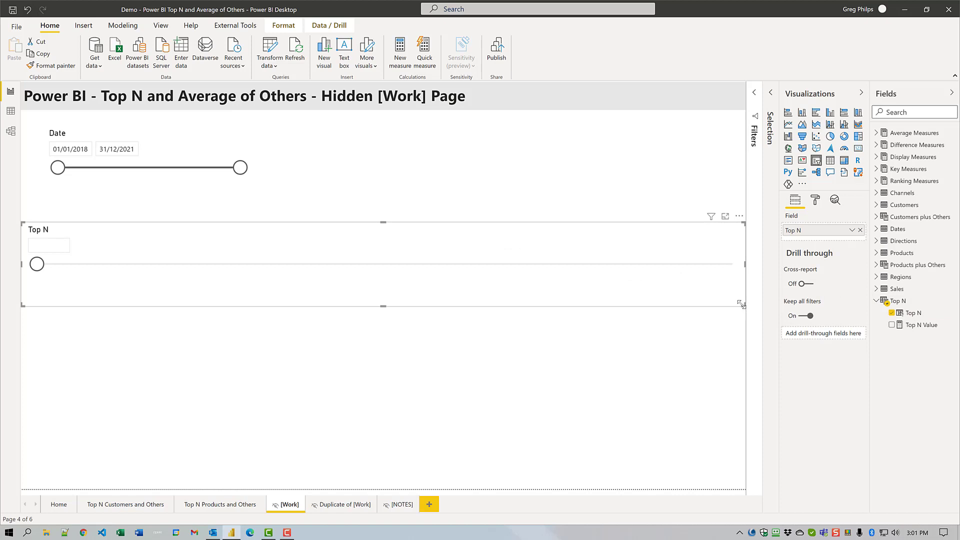
{"action": "left_click_drag", "start_coordinate": [740, 304], "coordinate": [481, 293]}
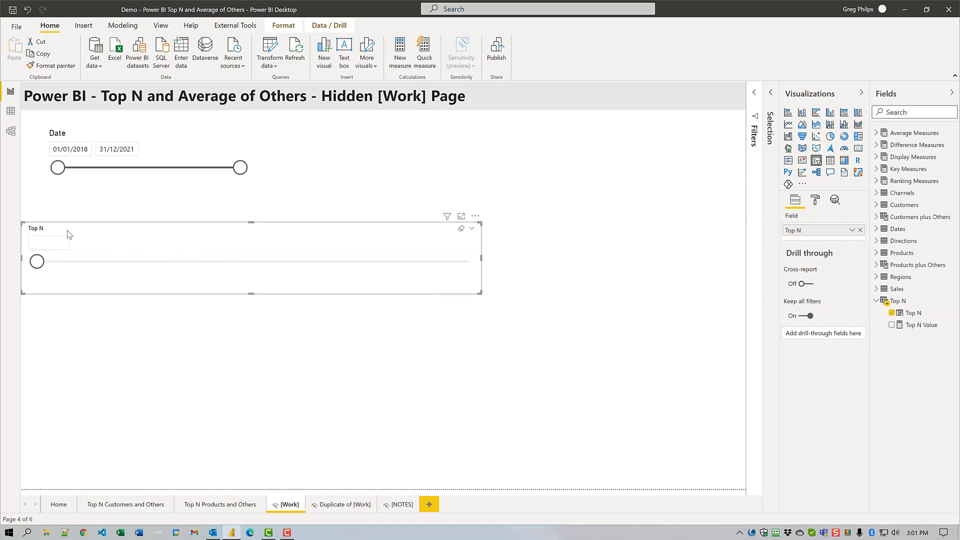
{"action": "left_click_drag", "start_coordinate": [22, 222], "coordinate": [328, 208]}
{"action": "left_click_drag", "start_coordinate": [415, 232], "coordinate": [381, 146]}
{"action": "left_click", "coordinate": [634, 201]}
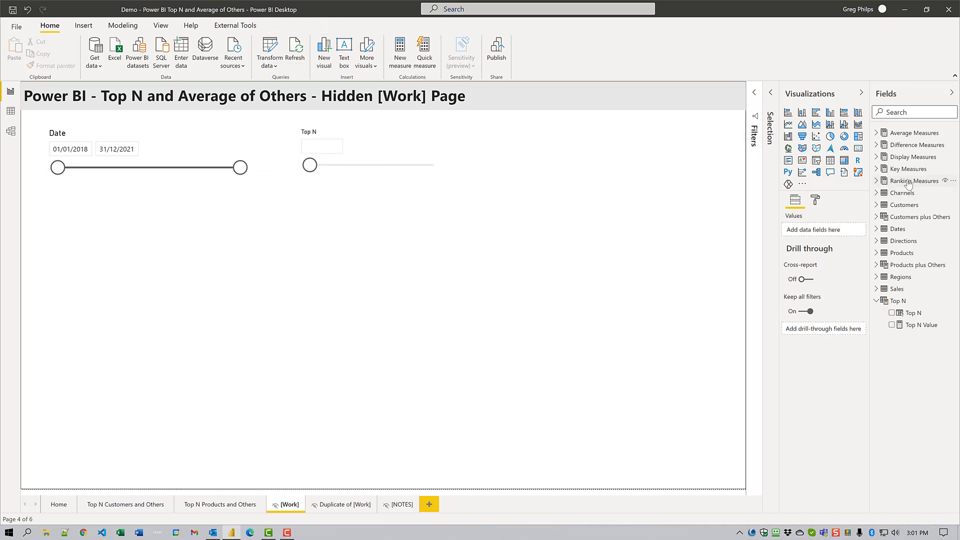
Step: Add a narrow Directions[Direction] slicer to the page
{"action": "left_click", "coordinate": [878, 240]}
{"action": "left_click_drag", "start_coordinate": [914, 253], "coordinate": [620, 215]}
{"action": "left_click", "coordinate": [816, 160]}
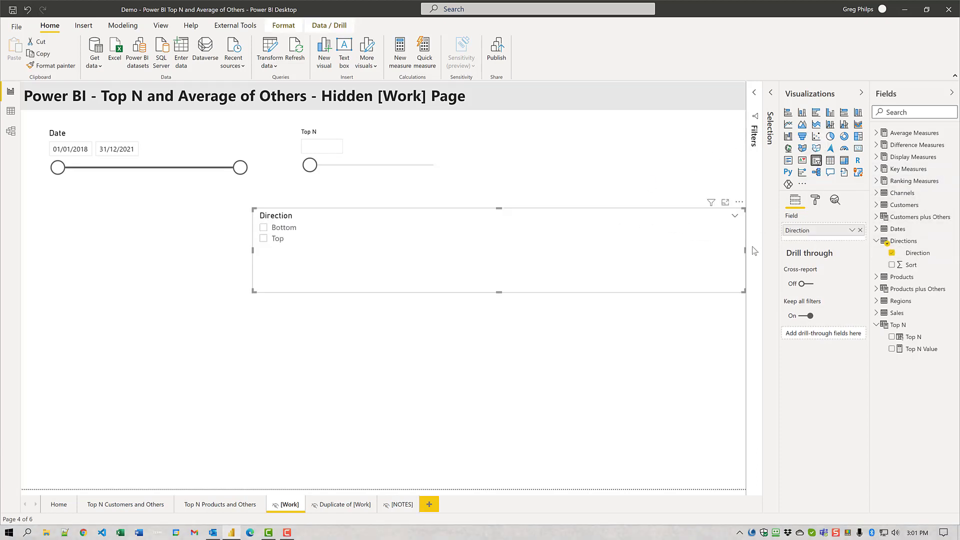
{"action": "left_click_drag", "start_coordinate": [745, 250], "coordinate": [565, 168]}
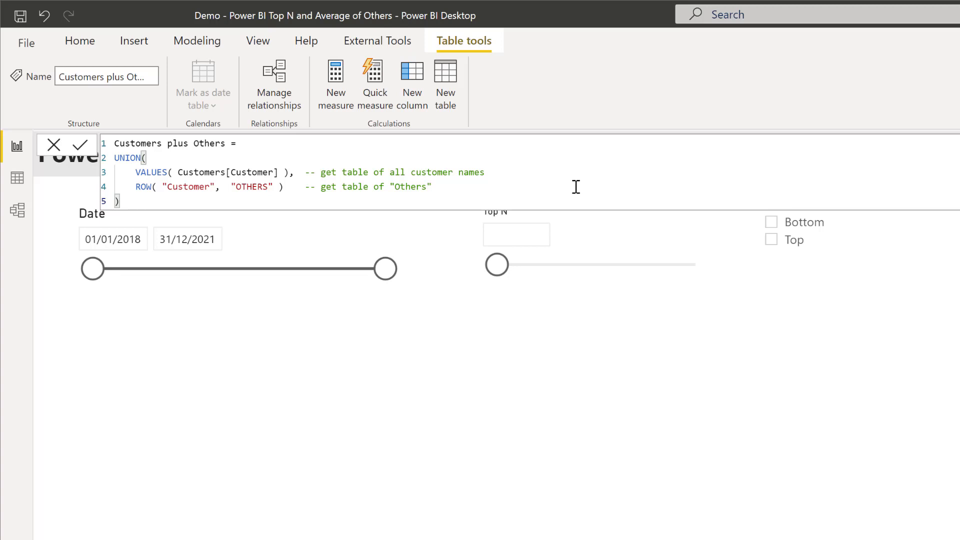
Step: Review the Customers plus Others UNION formula, then close it
{"action": "scroll", "coordinate": [576, 187], "scroll_direction": "up", "scroll_amount": 3}
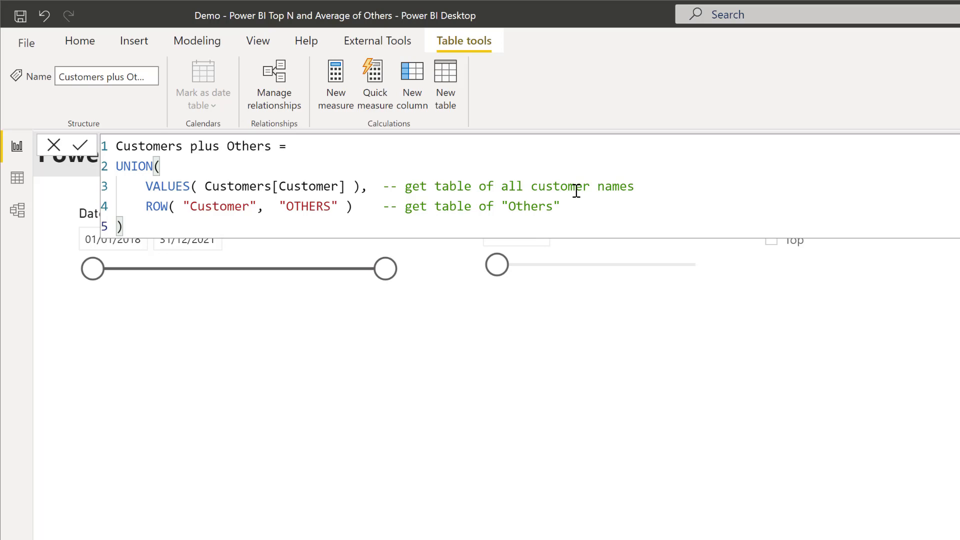
{"action": "left_click", "coordinate": [575, 485]}
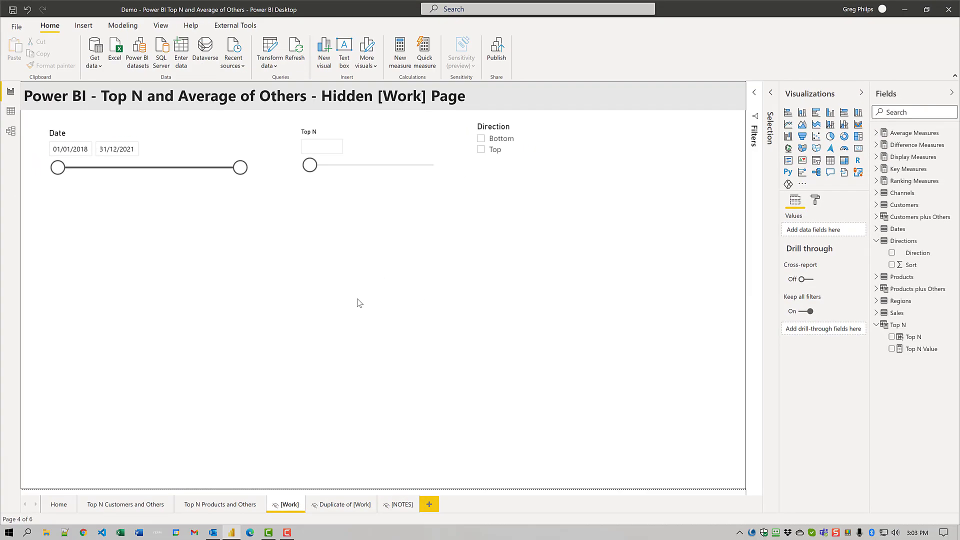
Step: Place an enlarged table at the lower left filled with Customers plus Others[Customer] names
{"action": "left_click", "coordinate": [830, 160]}
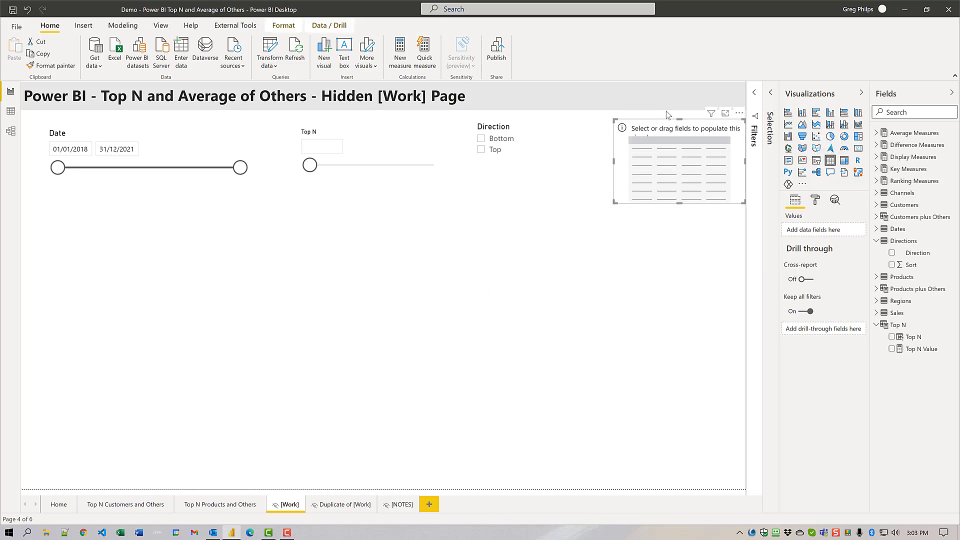
{"action": "left_click_drag", "start_coordinate": [666, 111], "coordinate": [107, 283]}
{"action": "left_click_drag", "start_coordinate": [178, 340], "coordinate": [264, 435]}
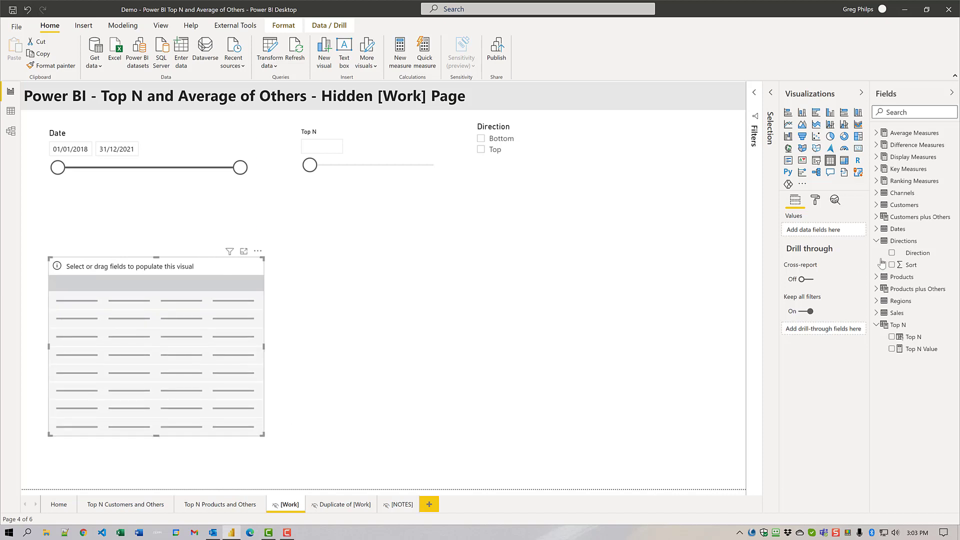
{"action": "left_click", "coordinate": [875, 240]}
{"action": "left_click", "coordinate": [877, 218]}
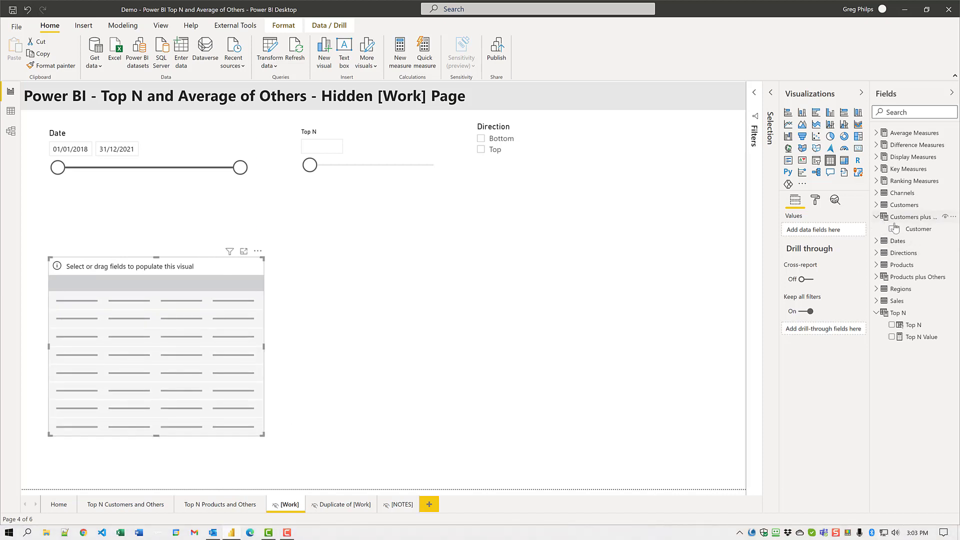
{"action": "left_click_drag", "start_coordinate": [915, 229], "coordinate": [165, 348]}
{"action": "left_click_drag", "start_coordinate": [919, 233], "coordinate": [179, 354]}
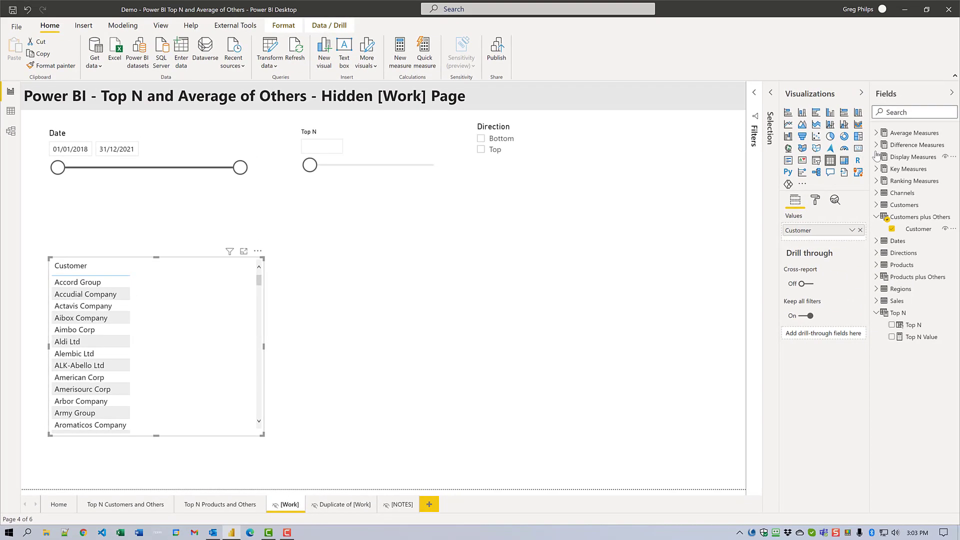
{"action": "left_click", "coordinate": [876, 157]}
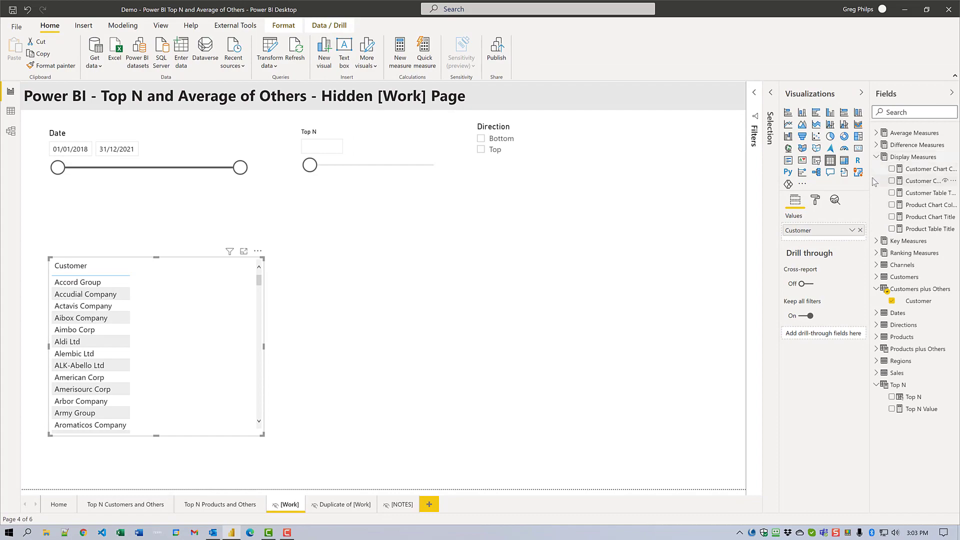
Step: Turn on the table title, with its text driven by the Display Measures > Customer Table Title measure
{"action": "left_click_drag", "start_coordinate": [869, 180], "coordinate": [821, 181]}
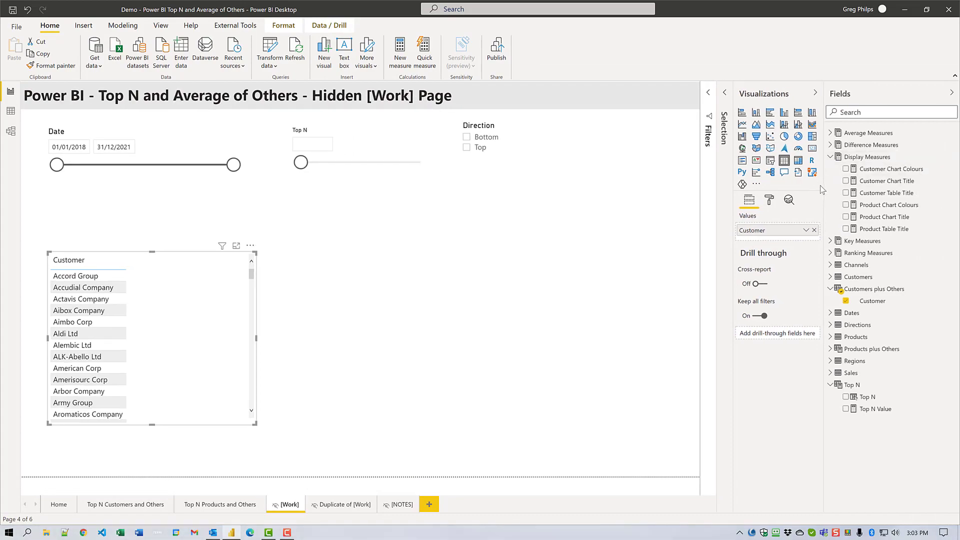
{"action": "left_click", "coordinate": [871, 194]}
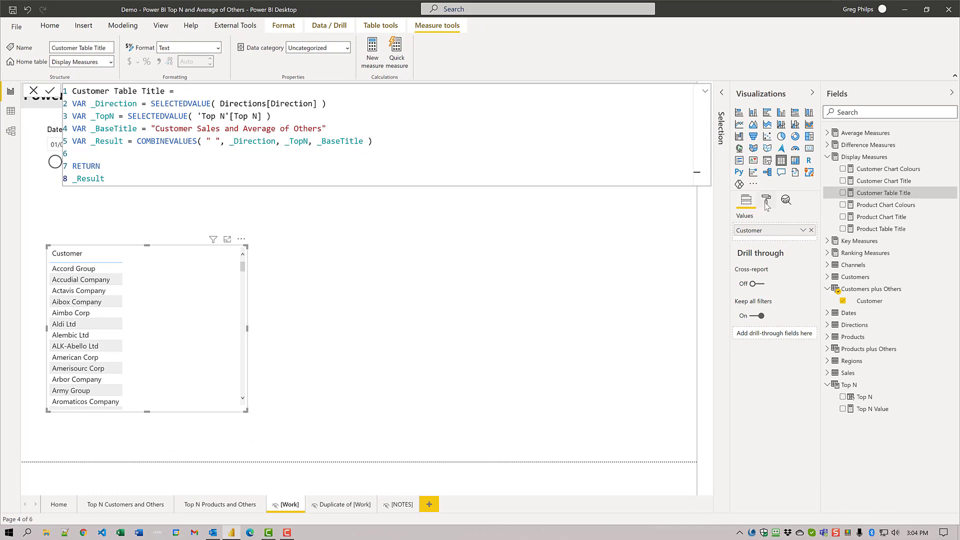
{"action": "left_click", "coordinate": [765, 201]}
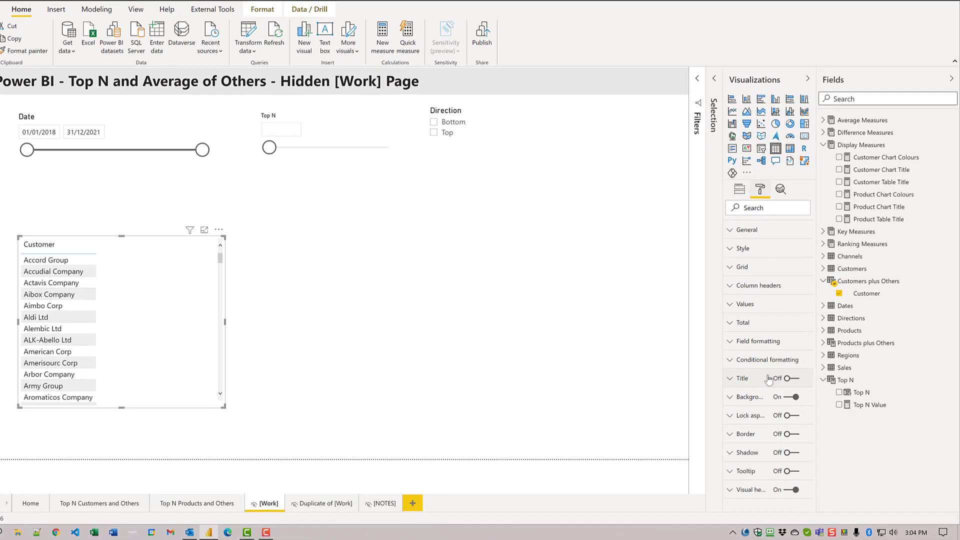
{"action": "left_click", "coordinate": [770, 378]}
{"action": "left_click", "coordinate": [748, 379]}
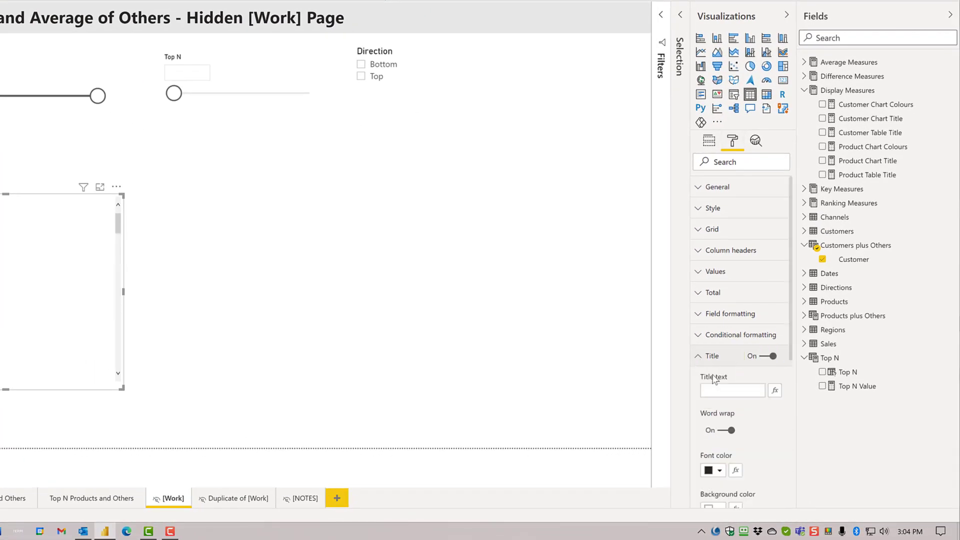
{"action": "left_click", "coordinate": [774, 390]}
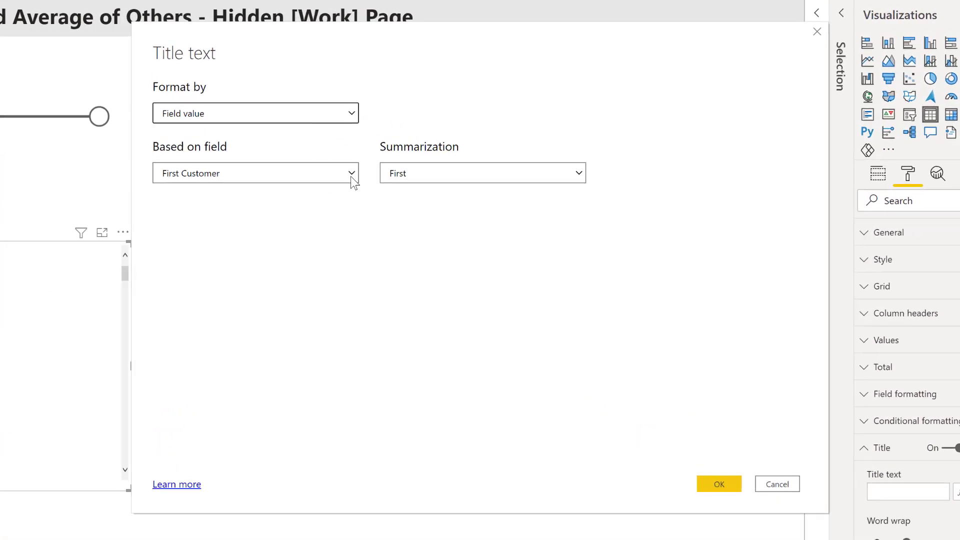
{"action": "left_click", "coordinate": [351, 173]}
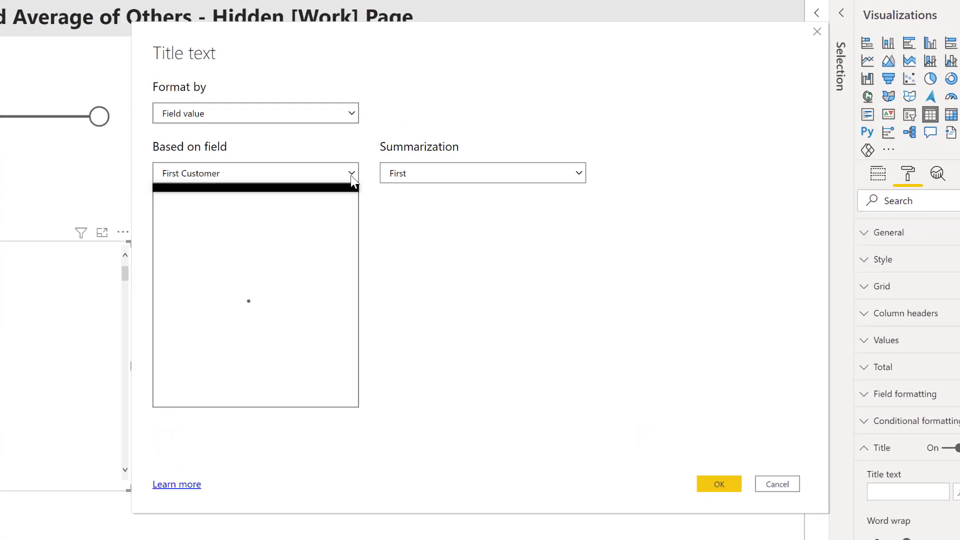
{"action": "left_click", "coordinate": [165, 270]}
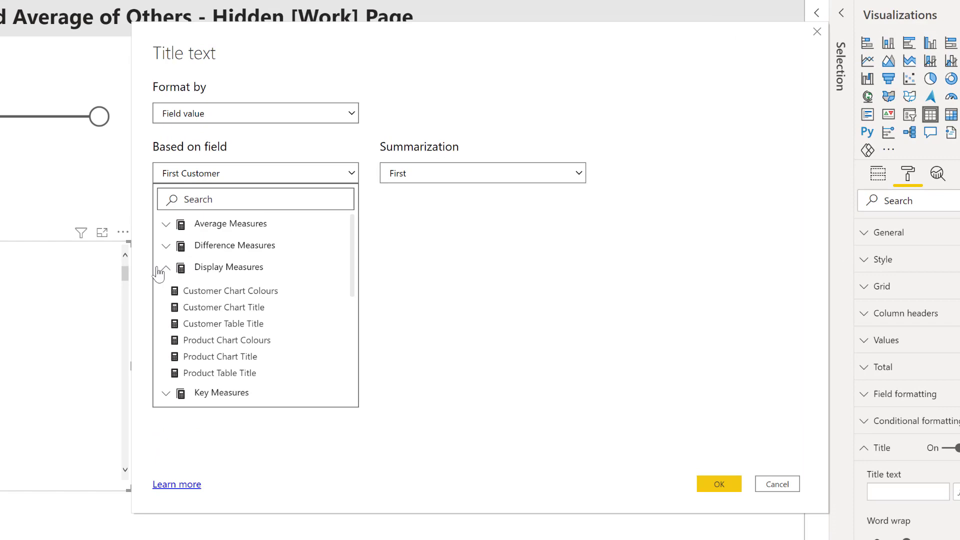
{"action": "left_click", "coordinate": [212, 325]}
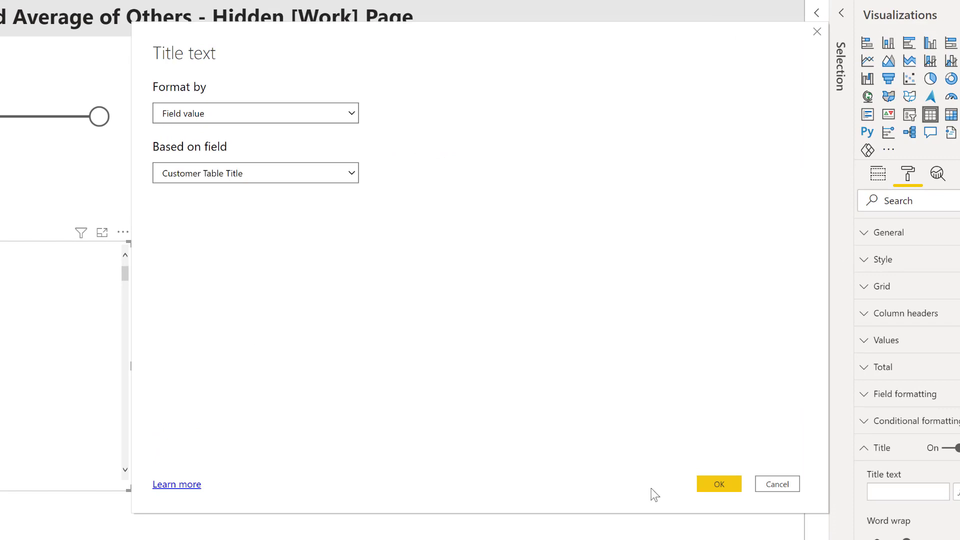
{"action": "left_click", "coordinate": [712, 485]}
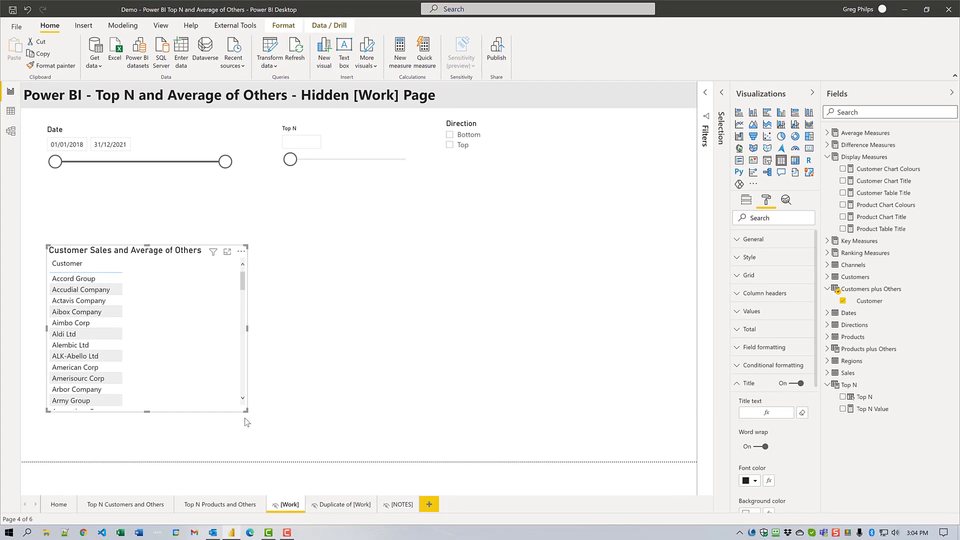
{"action": "left_click", "coordinate": [878, 218]}
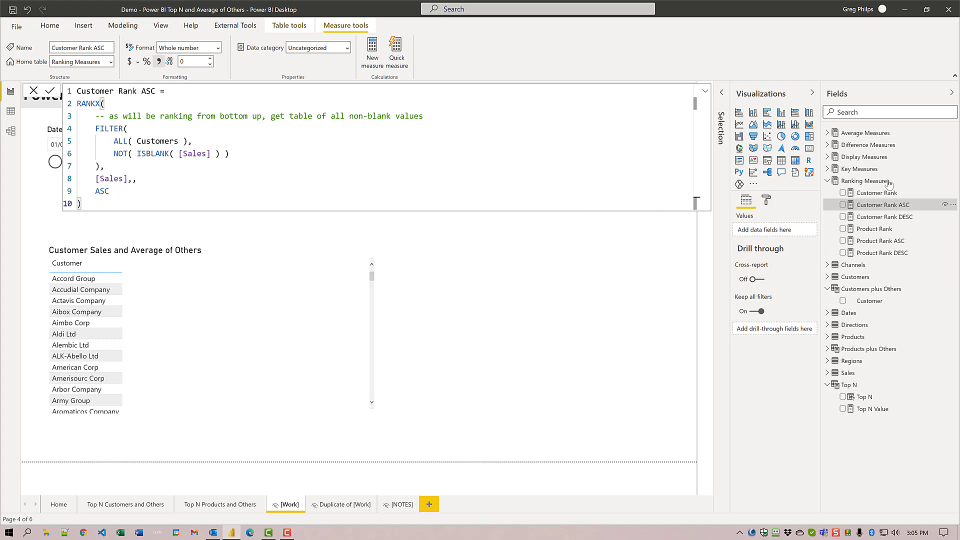
Step: Inspect the Customer Rank measure's DAX, highlighting its _Customer and _Direction variables
{"action": "left_click", "coordinate": [880, 194]}
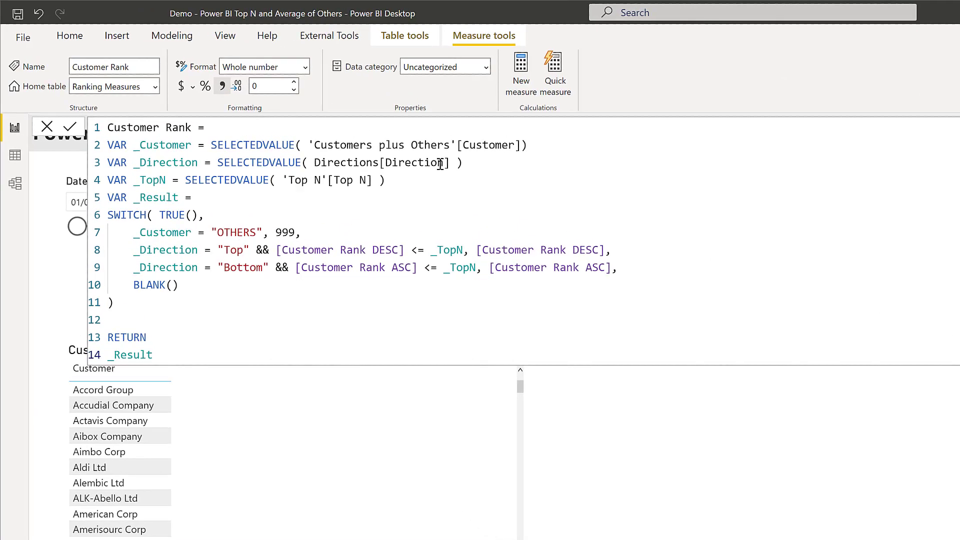
{"action": "left_click_drag", "start_coordinate": [476, 165], "coordinate": [102, 158]}
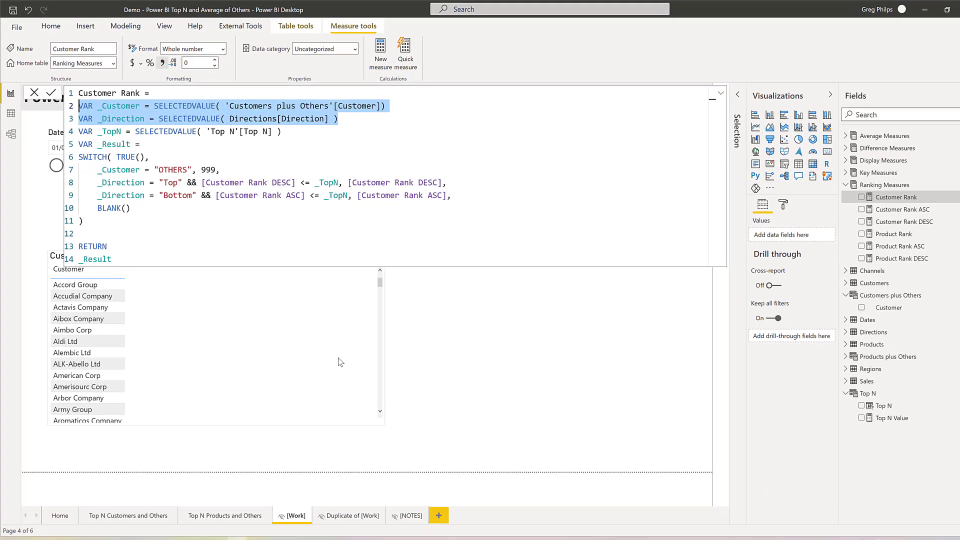
{"action": "left_click", "coordinate": [545, 319]}
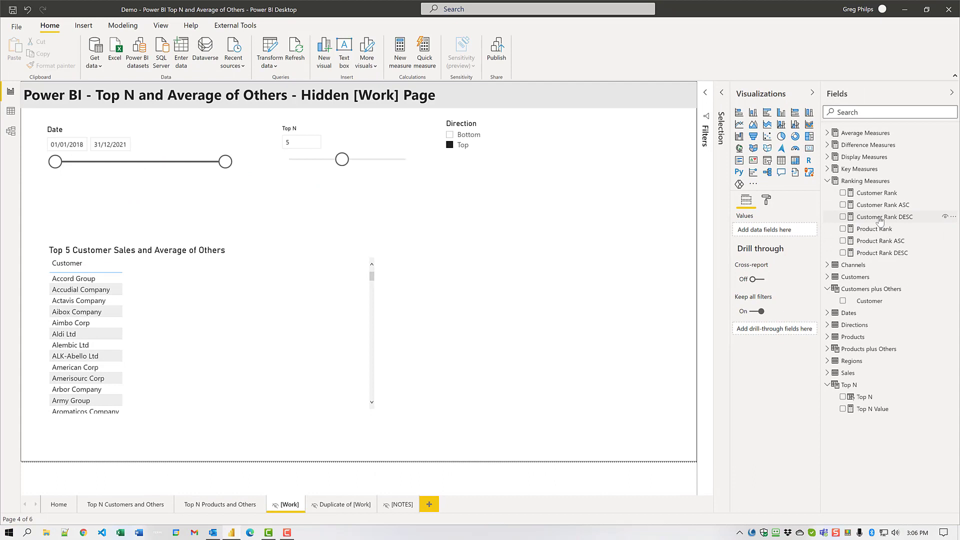
Step: Add Customer Rank DESC, ASC and Customer Rank columns, sorted so rank 1 comes first
{"action": "left_click_drag", "start_coordinate": [879, 221], "coordinate": [330, 287]}
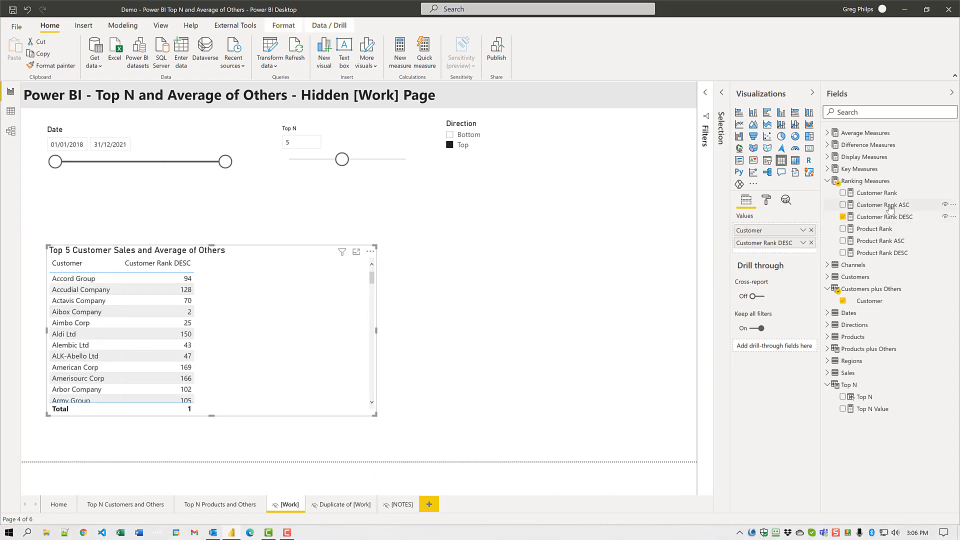
{"action": "left_click_drag", "start_coordinate": [883, 205], "coordinate": [266, 345]}
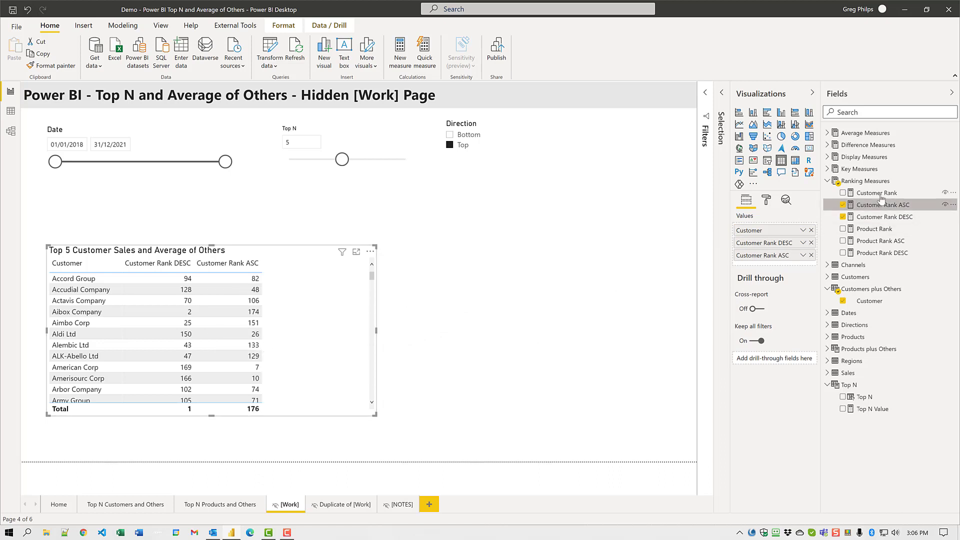
{"action": "left_click_drag", "start_coordinate": [881, 198], "coordinate": [311, 323]}
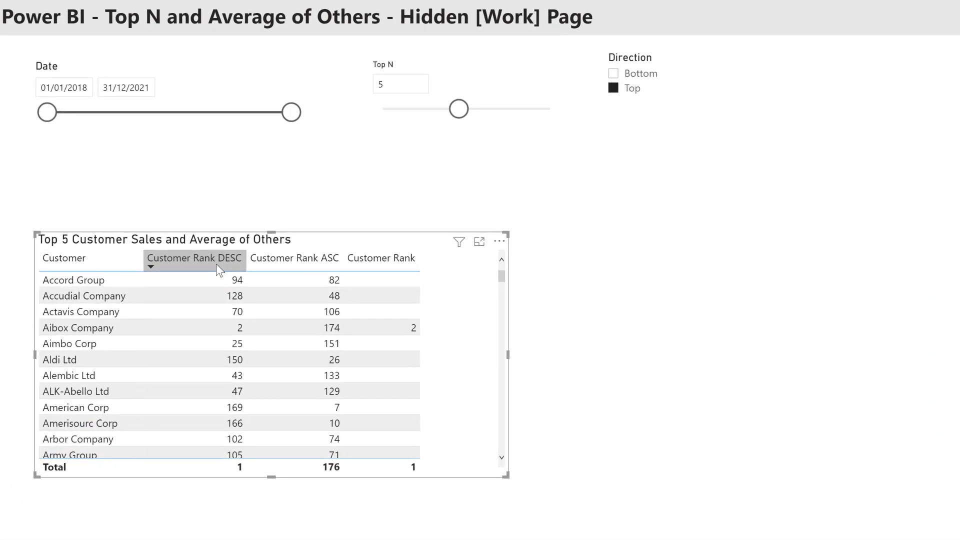
{"action": "left_click", "coordinate": [169, 265]}
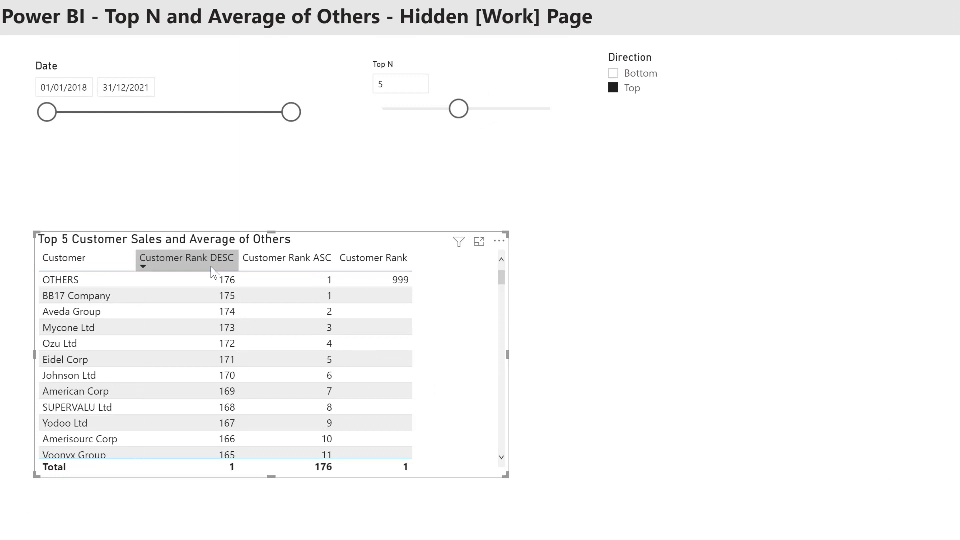
{"action": "left_click", "coordinate": [210, 268]}
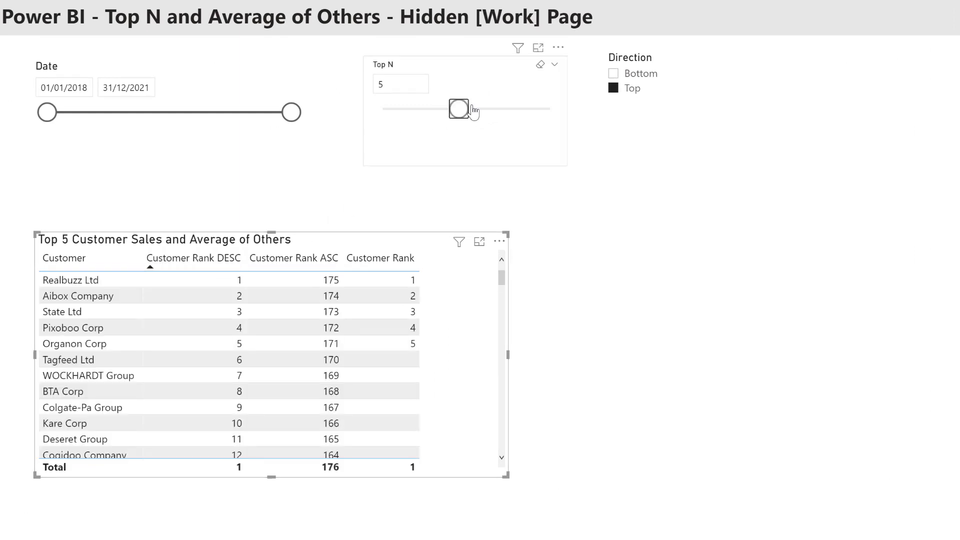
Step: Raise Top N from 5 to 7, keeping the Top direction
{"action": "left_click_drag", "start_coordinate": [472, 111], "coordinate": [507, 111]}
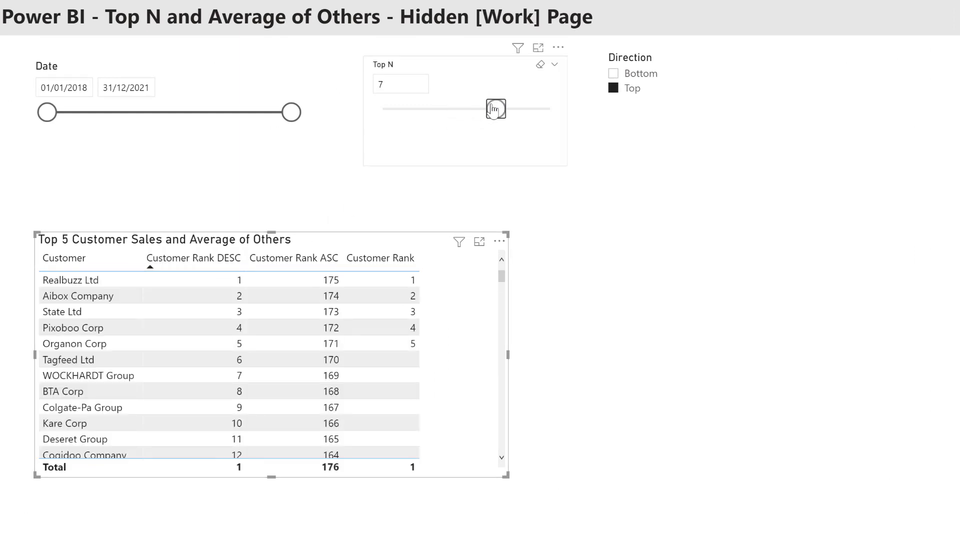
{"action": "left_click", "coordinate": [614, 92]}
{"action": "left_click", "coordinate": [615, 94]}
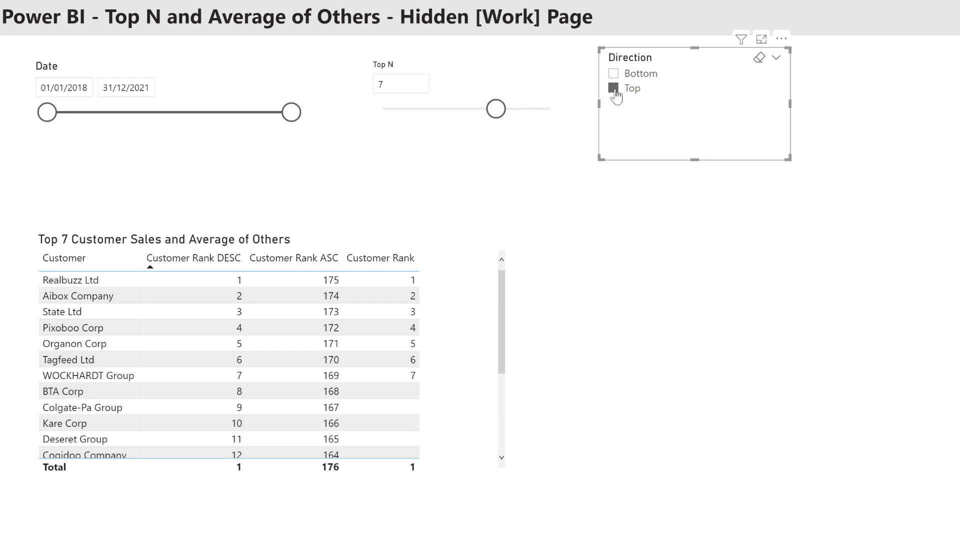
{"action": "left_click", "coordinate": [464, 336]}
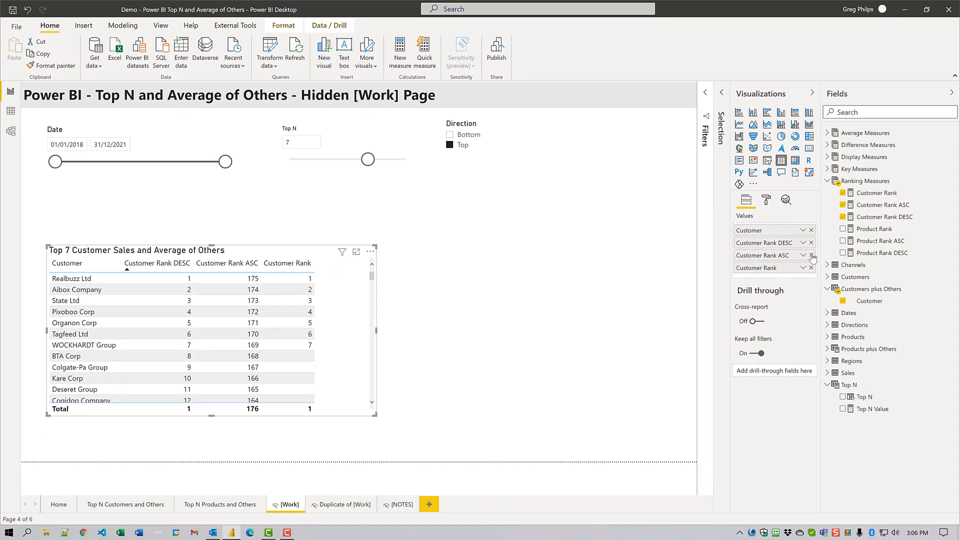
Step: Remove the Customer Rank ASC and DESC columns and narrow the table
{"action": "left_click", "coordinate": [811, 255]}
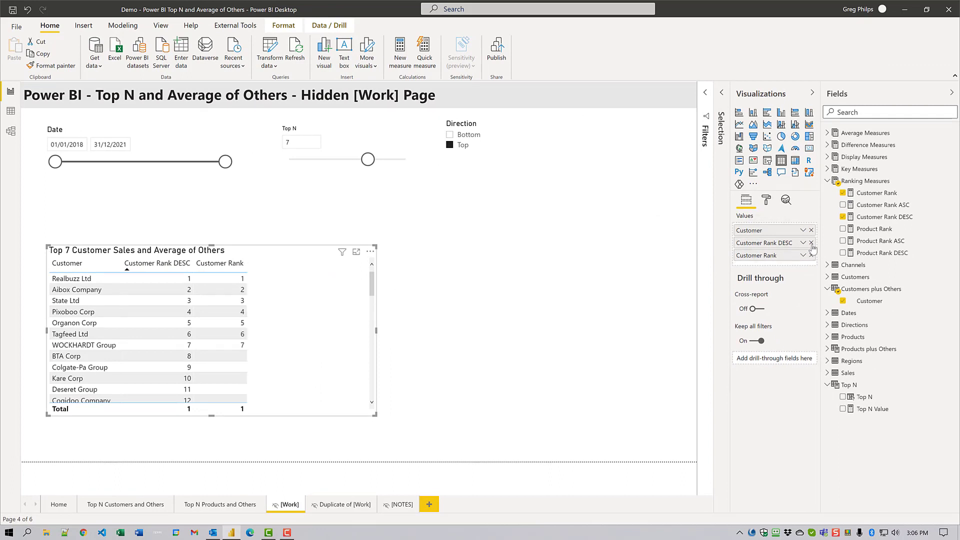
{"action": "left_click", "coordinate": [811, 243]}
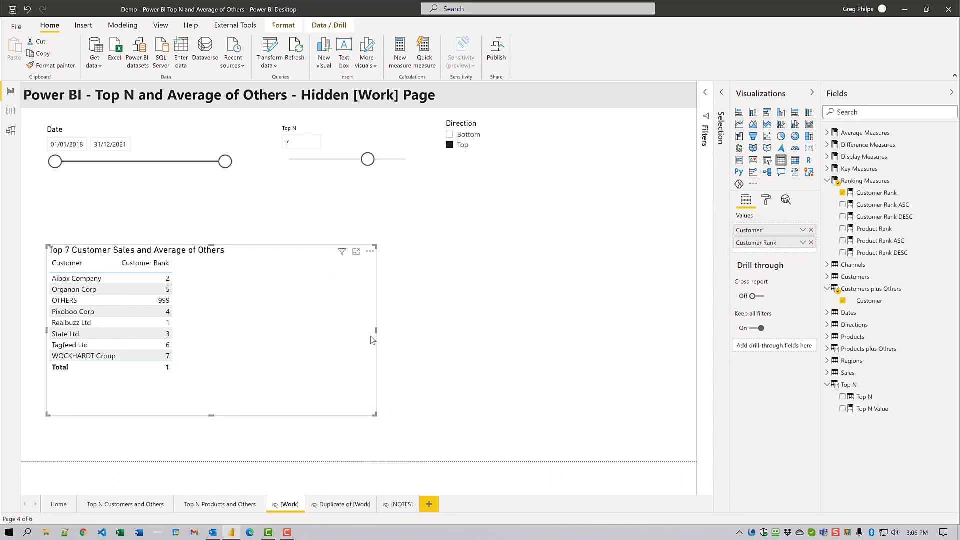
{"action": "left_click_drag", "start_coordinate": [375, 330], "coordinate": [232, 337]}
{"action": "left_click", "coordinate": [430, 387]}
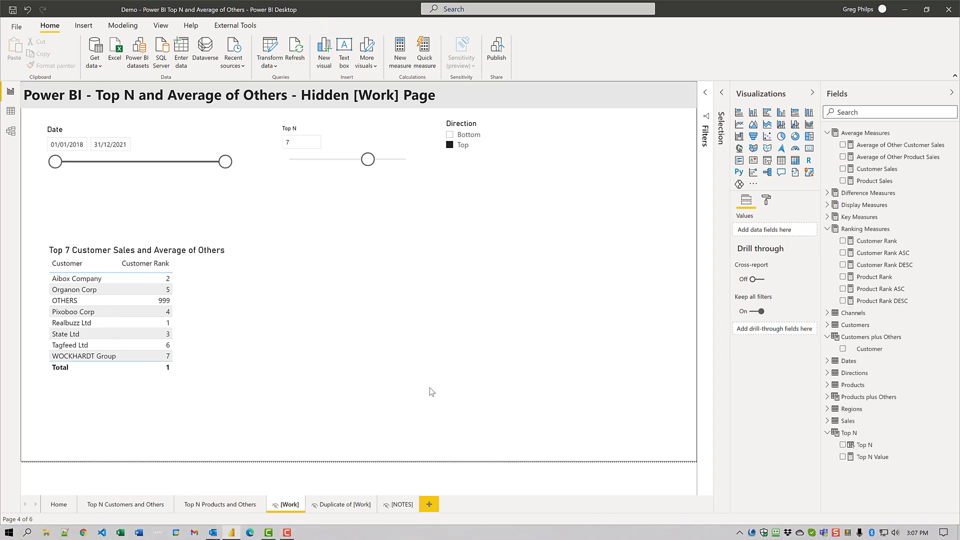
Step: Review the Customer Sales measure and add it as a table column
{"action": "left_click", "coordinate": [876, 169]}
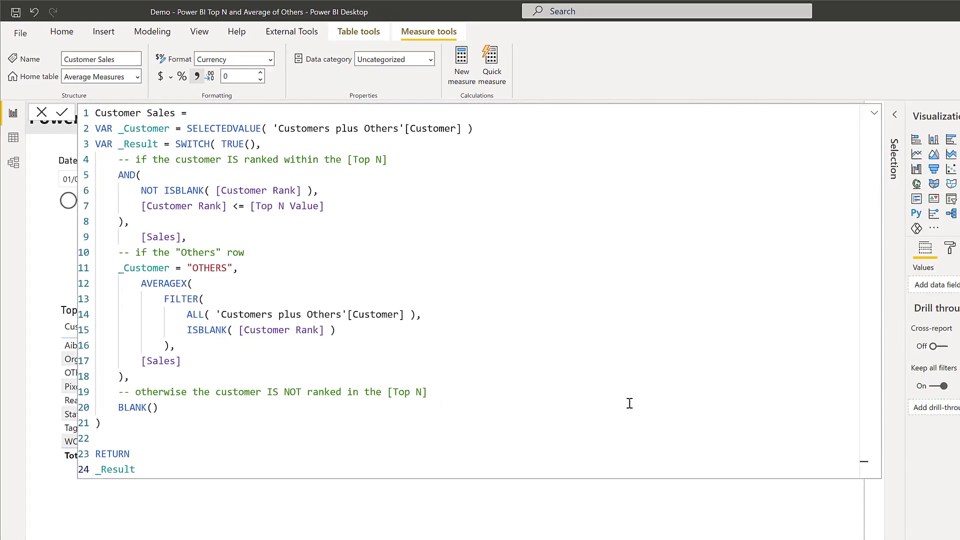
{"action": "left_click", "coordinate": [499, 418]}
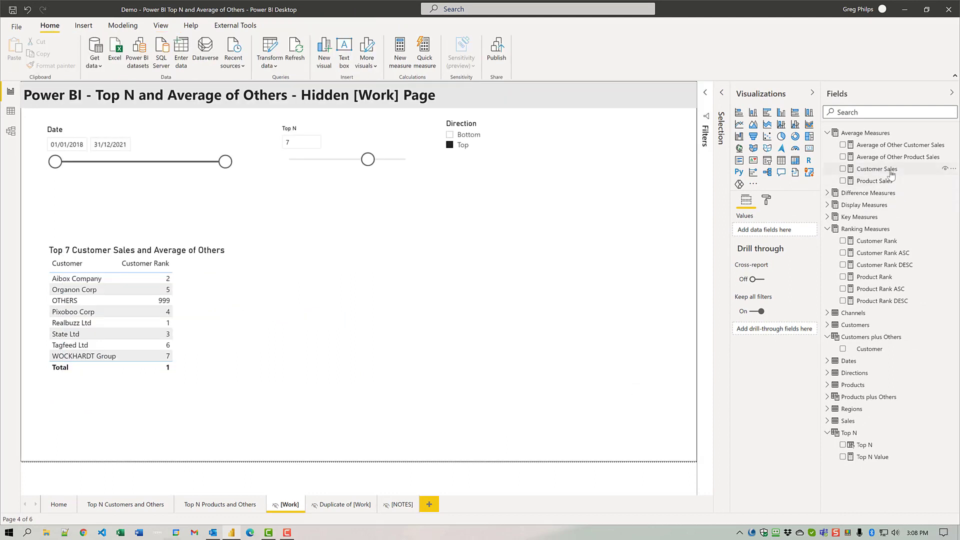
{"action": "left_click_drag", "start_coordinate": [889, 170], "coordinate": [209, 318]}
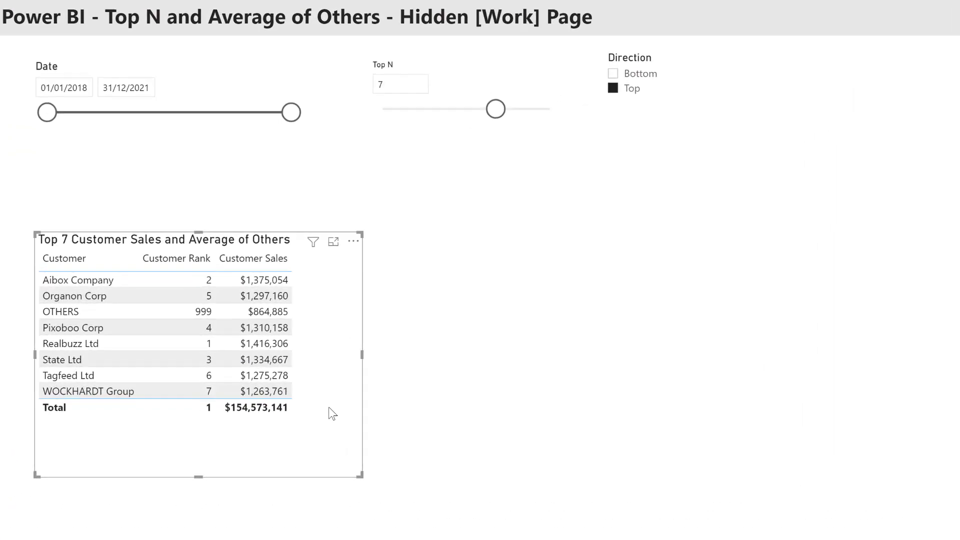
Step: Duplicate the table and place an enlarged copy to its right
{"action": "key", "text": "ctrl+c"}
{"action": "key", "text": "ctrl+v"}
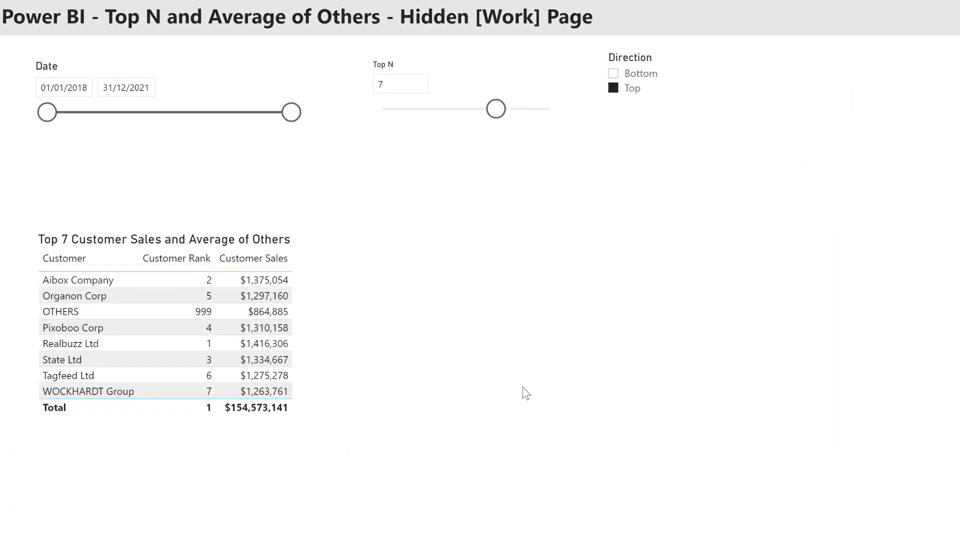
{"action": "left_click_drag", "start_coordinate": [337, 335], "coordinate": [666, 324]}
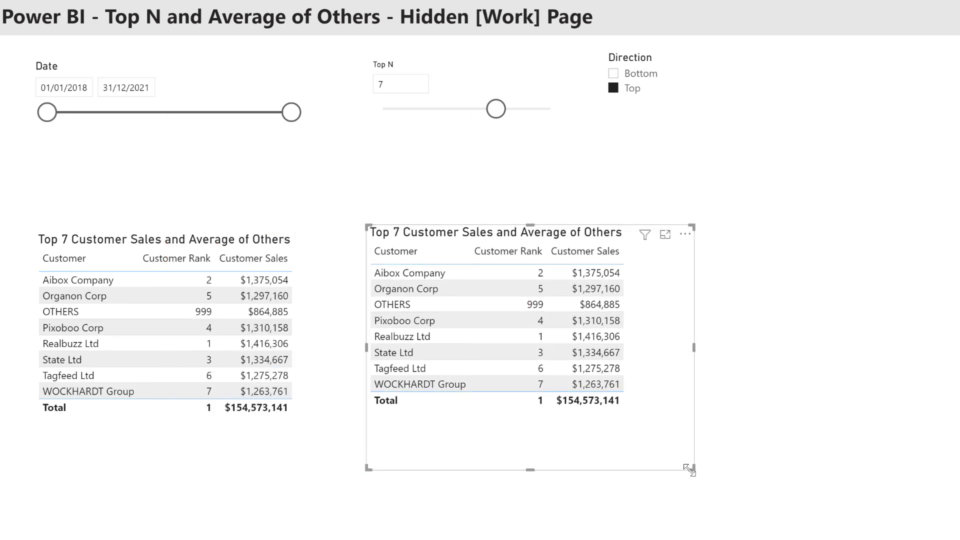
{"action": "left_click_drag", "start_coordinate": [692, 468], "coordinate": [949, 515]}
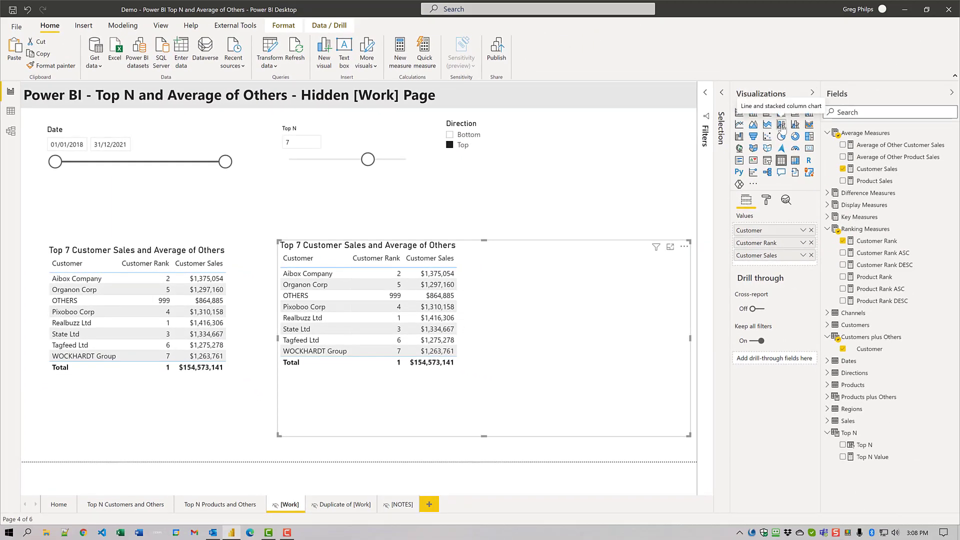
Step: Make the copy a line and stacked column chart with Average of Other Customer Sales as its line
{"action": "left_click", "coordinate": [782, 126]}
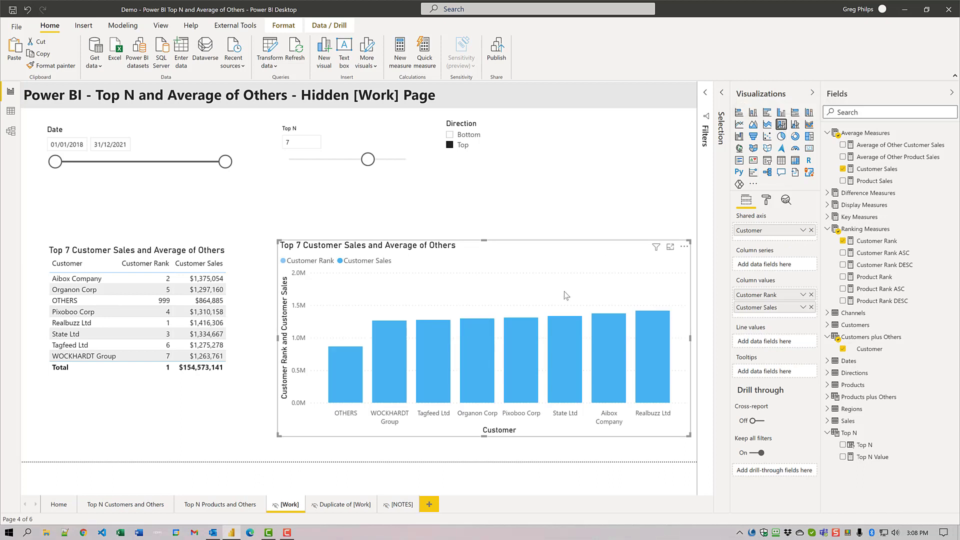
{"action": "left_click", "coordinate": [811, 297]}
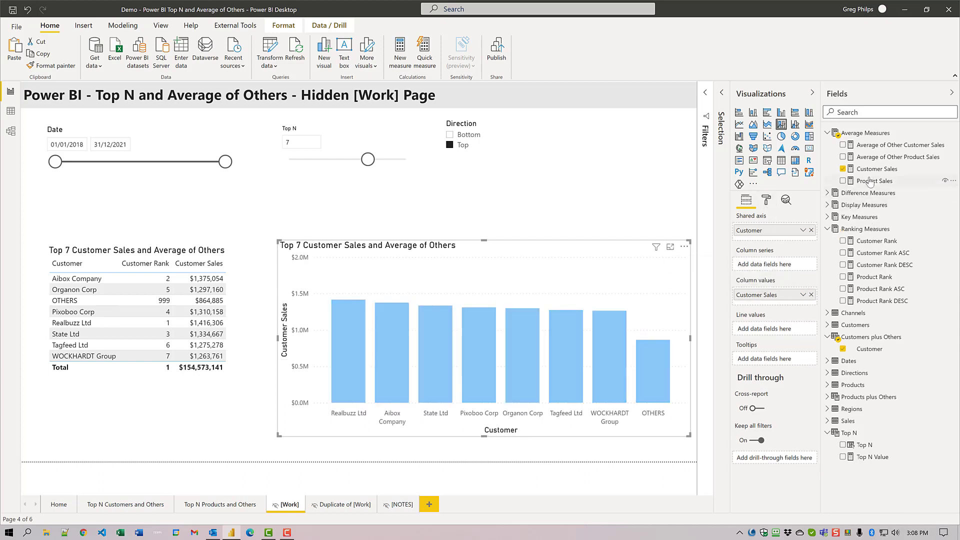
{"action": "left_click_drag", "start_coordinate": [882, 150], "coordinate": [752, 333]}
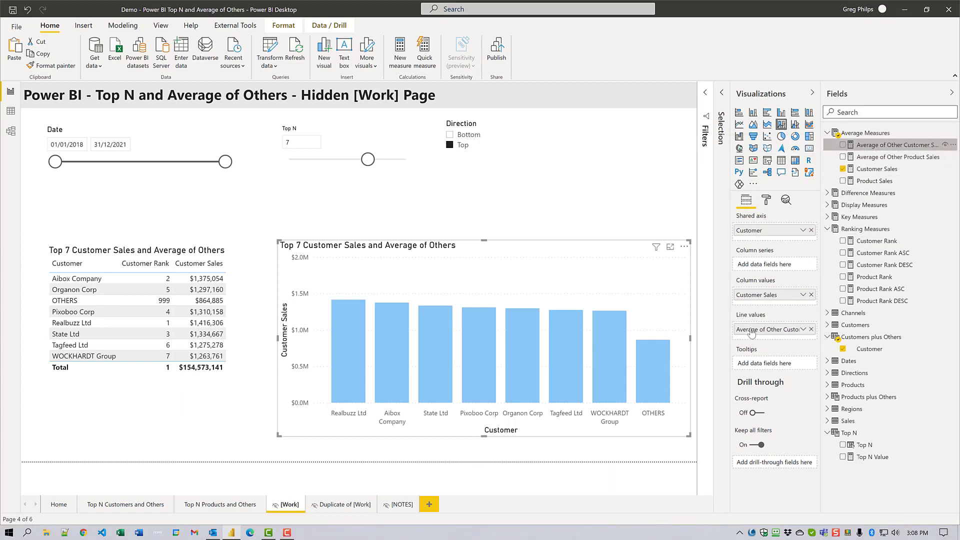
Step: Filter the chart to Customer Sales 'is not blank', replacing an initial 'is blank' try
{"action": "left_click", "coordinate": [705, 96]}
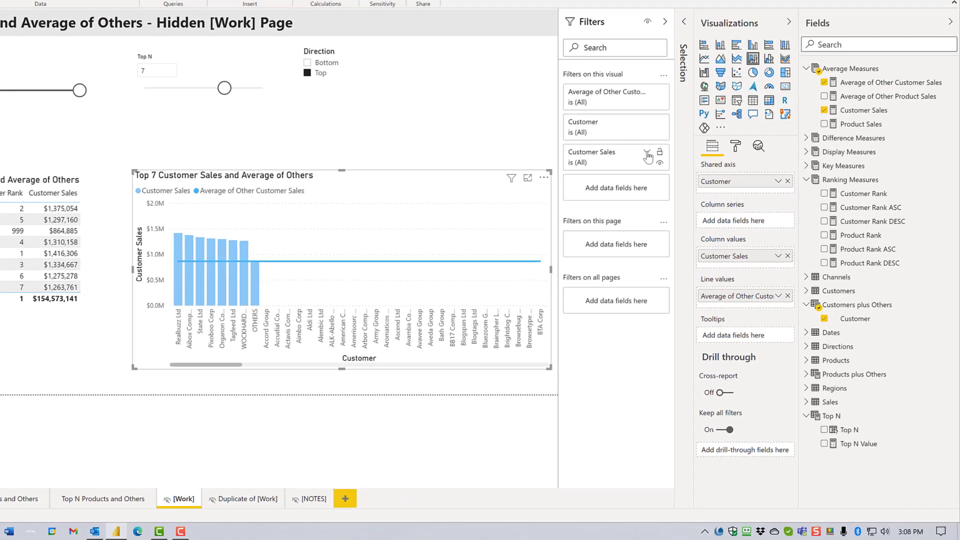
{"action": "left_click", "coordinate": [643, 149]}
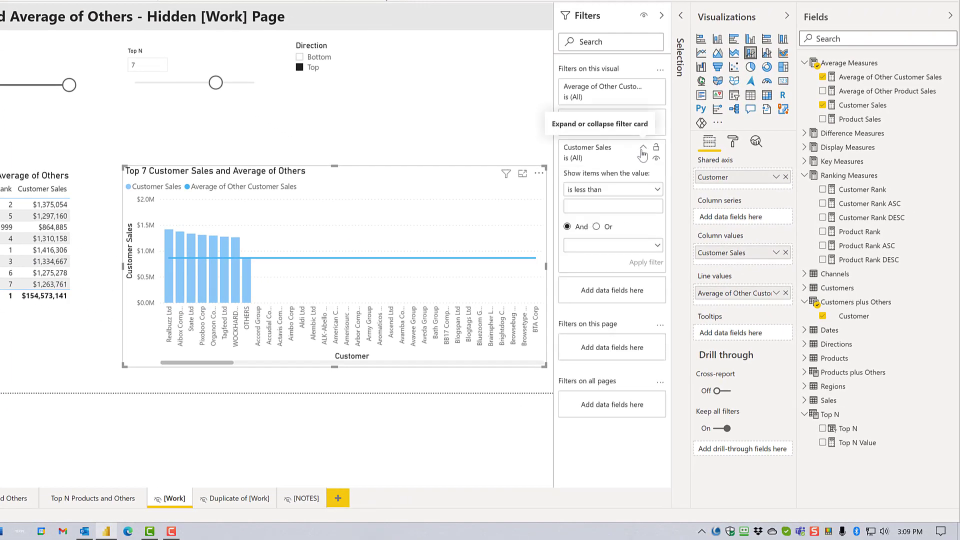
{"action": "left_click", "coordinate": [621, 194]}
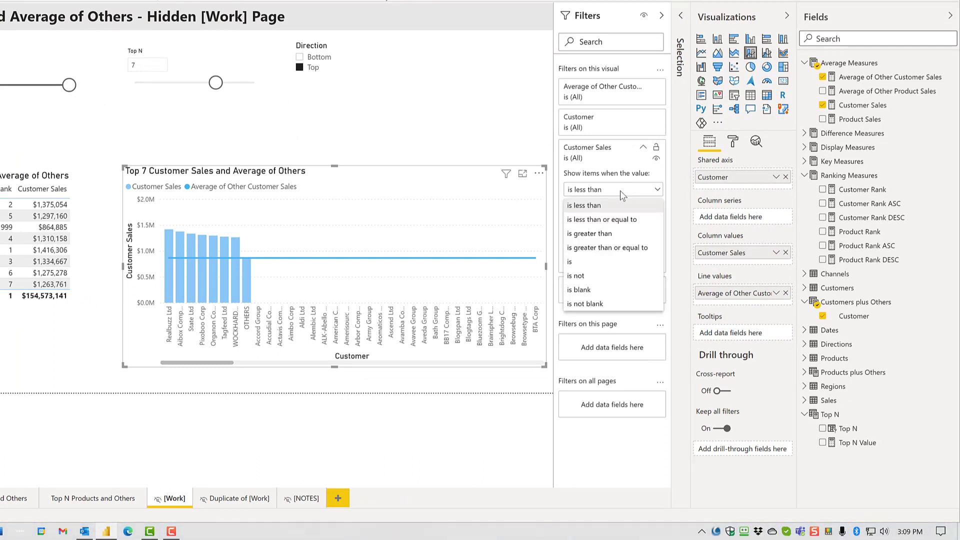
{"action": "left_click", "coordinate": [587, 293]}
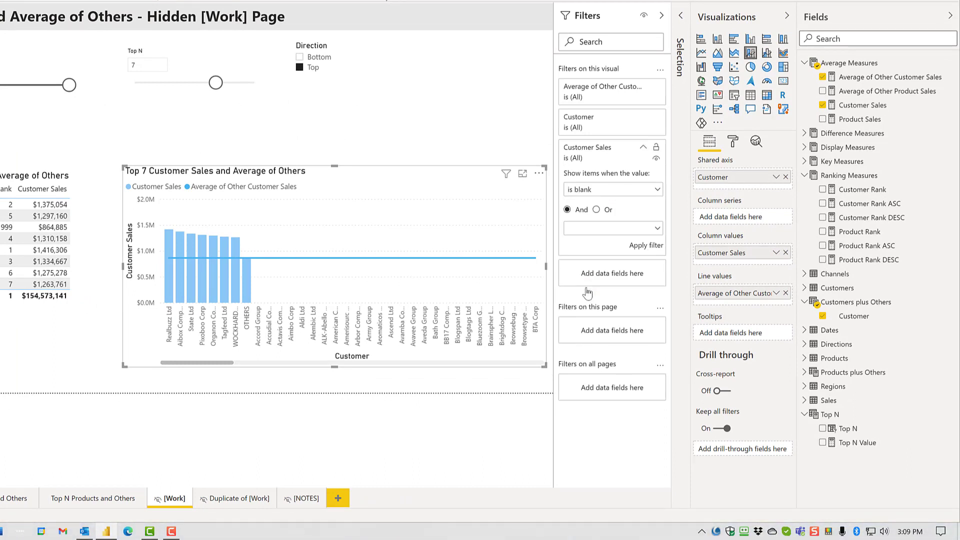
{"action": "left_click", "coordinate": [639, 247]}
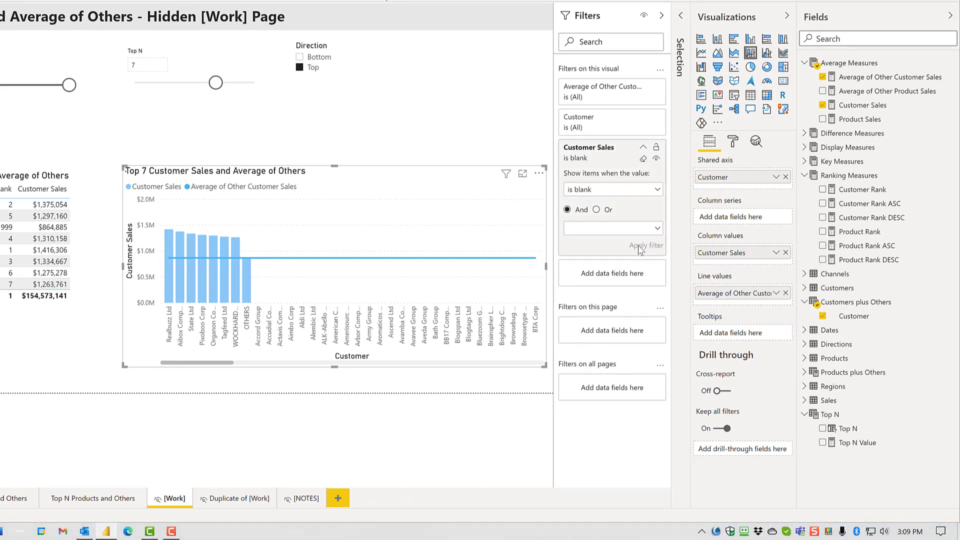
{"action": "left_click", "coordinate": [619, 192]}
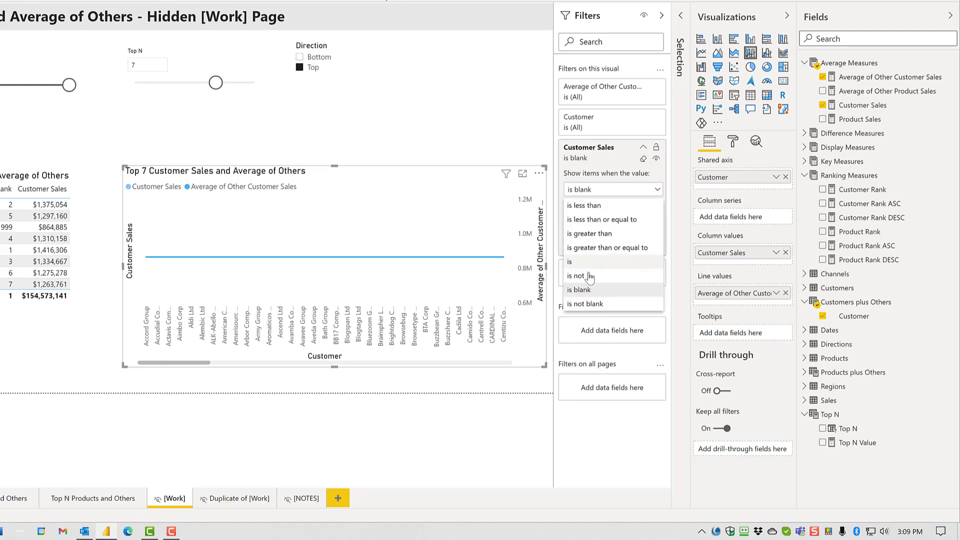
{"action": "left_click", "coordinate": [594, 305]}
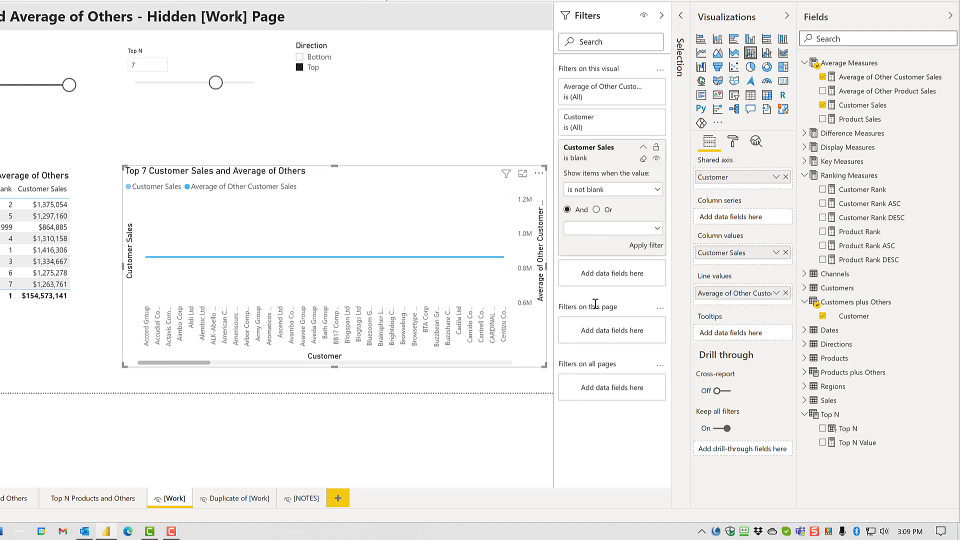
{"action": "left_click", "coordinate": [645, 246]}
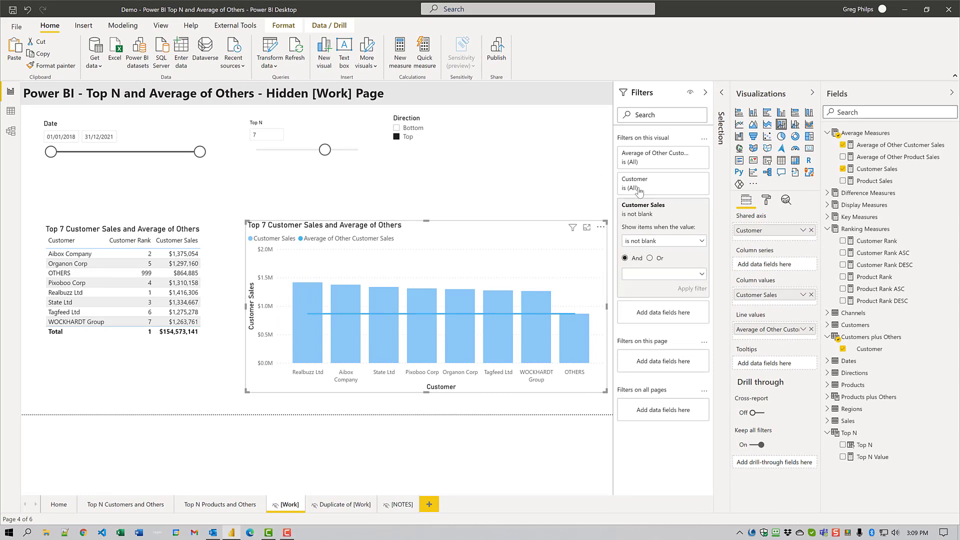
Step: Collapse the Filters pane and review the Customer Chart Title measure's formula
{"action": "left_click", "coordinate": [705, 92]}
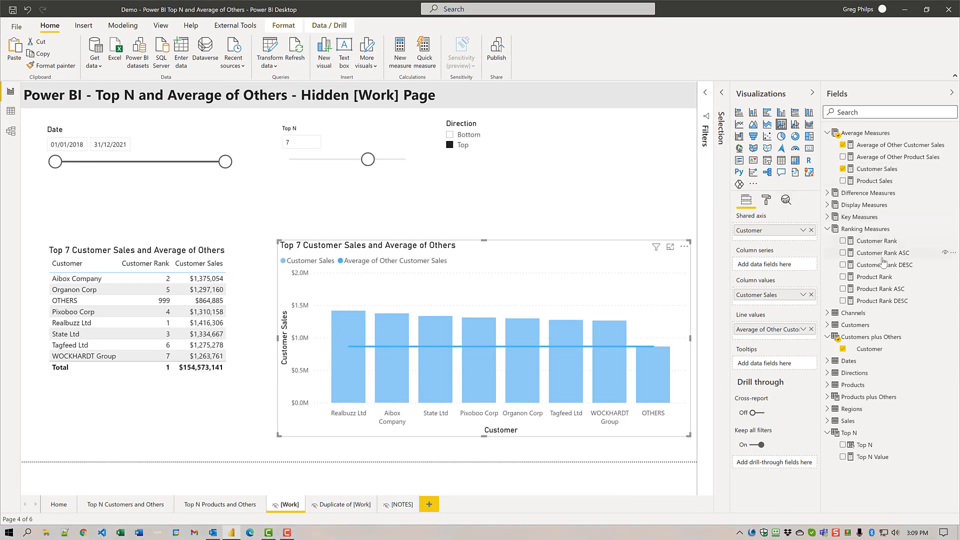
{"action": "left_click", "coordinate": [828, 205]}
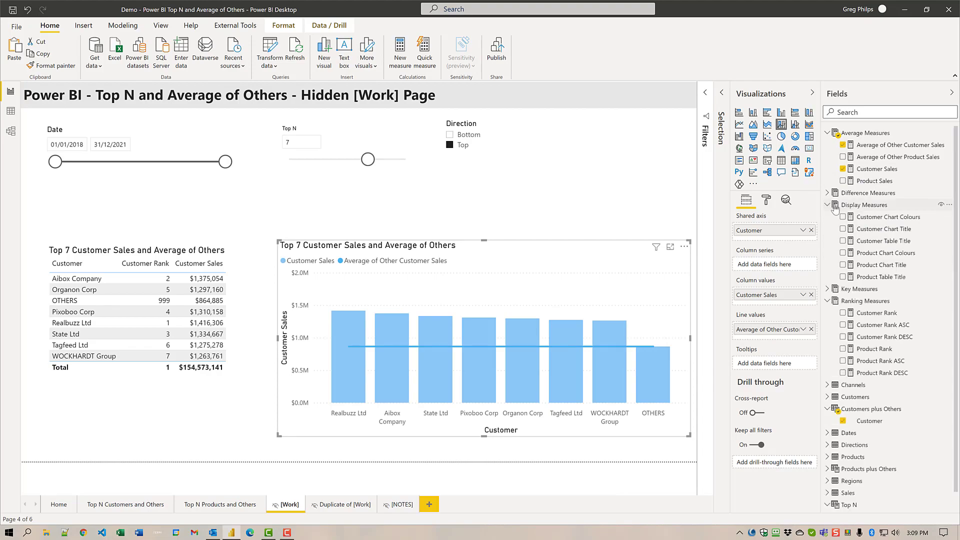
{"action": "left_click", "coordinate": [883, 229]}
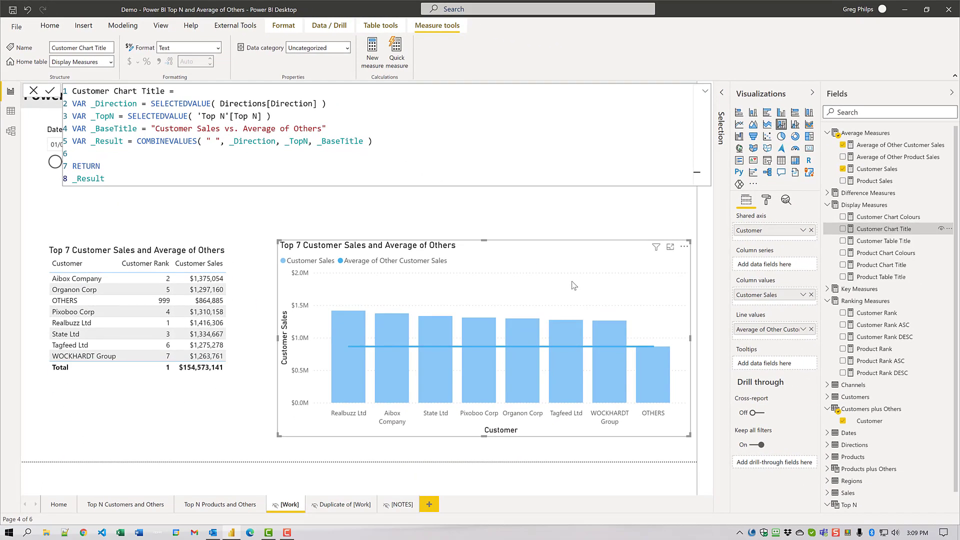
Step: Base the chart title text on the Customer Chart Title measure as a field value
{"action": "left_click", "coordinate": [766, 199]}
{"action": "left_click", "coordinate": [742, 396]}
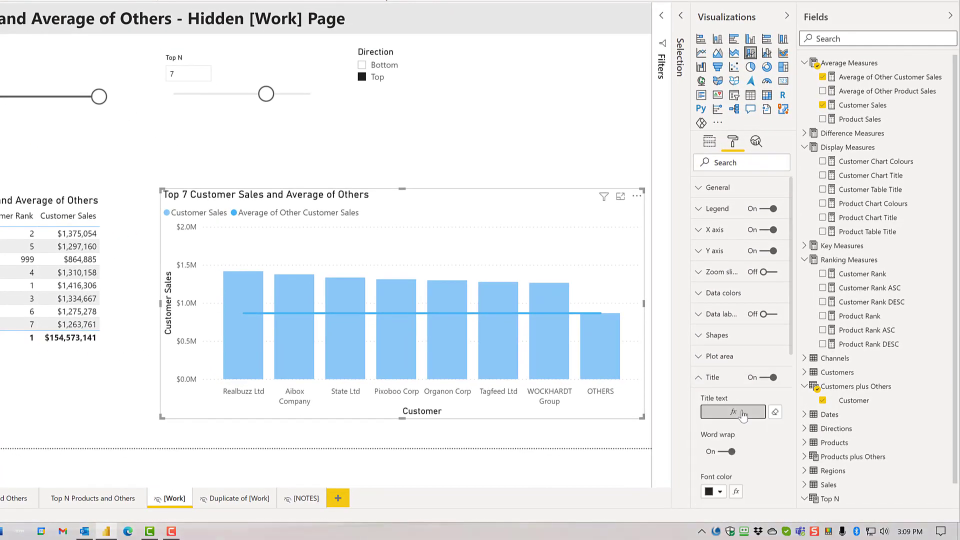
{"action": "left_click", "coordinate": [733, 411]}
{"action": "left_click", "coordinate": [264, 168]}
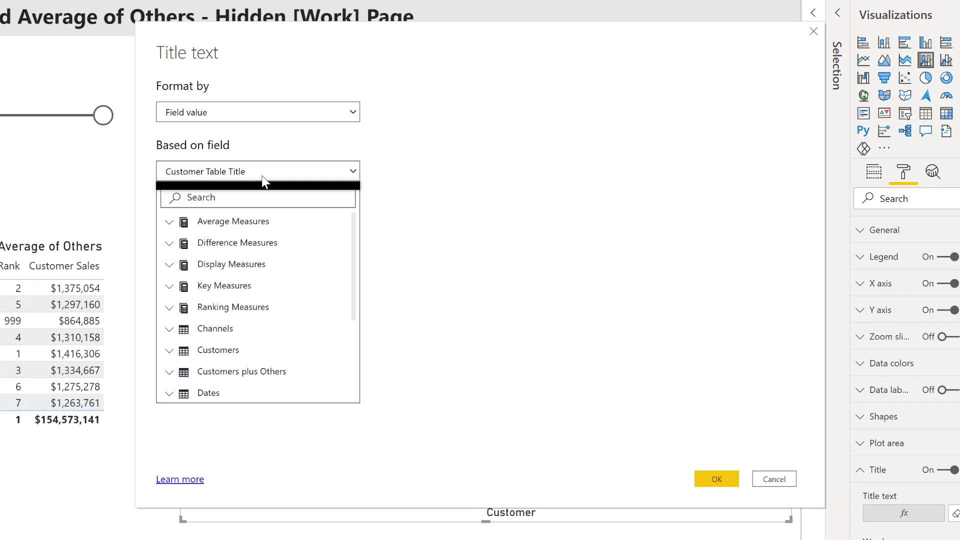
{"action": "left_click", "coordinate": [172, 266]}
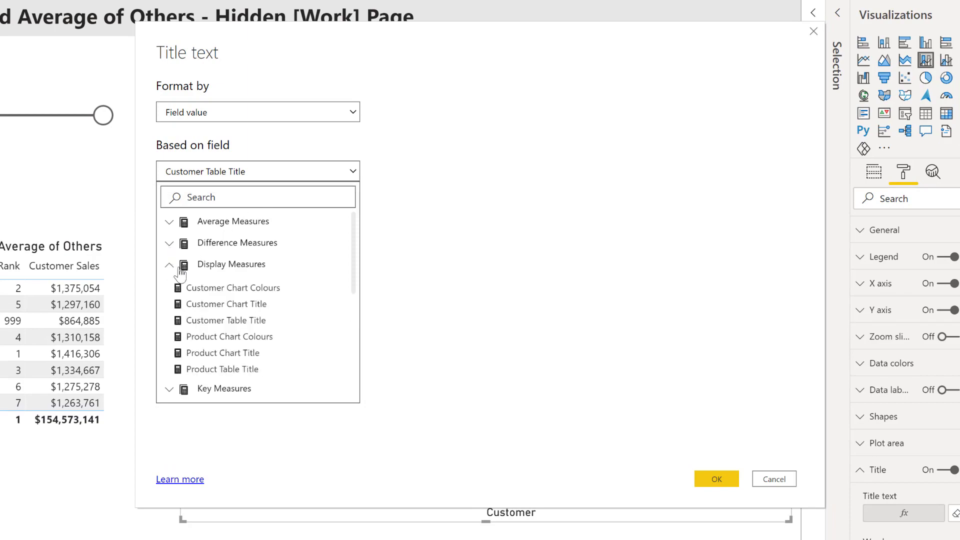
{"action": "left_click", "coordinate": [214, 306]}
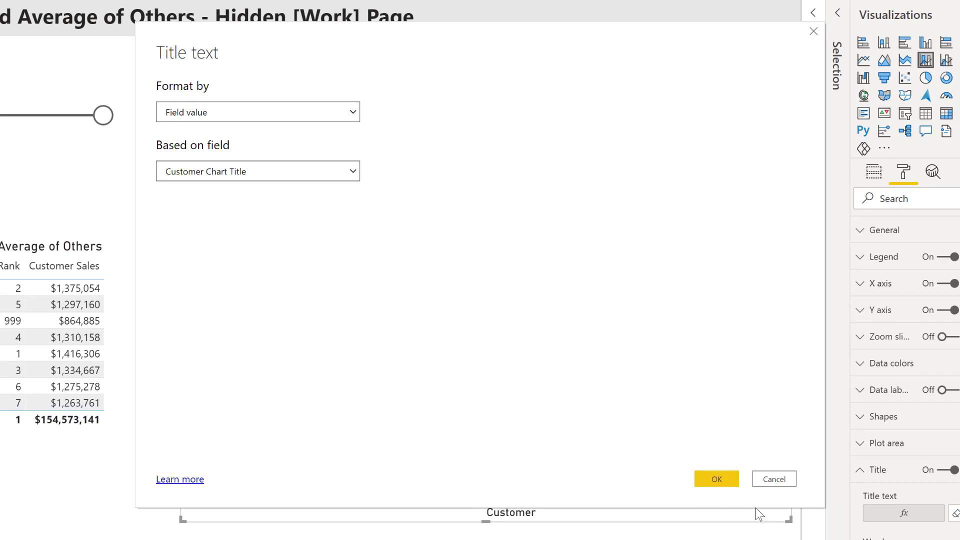
{"action": "left_click", "coordinate": [715, 478]}
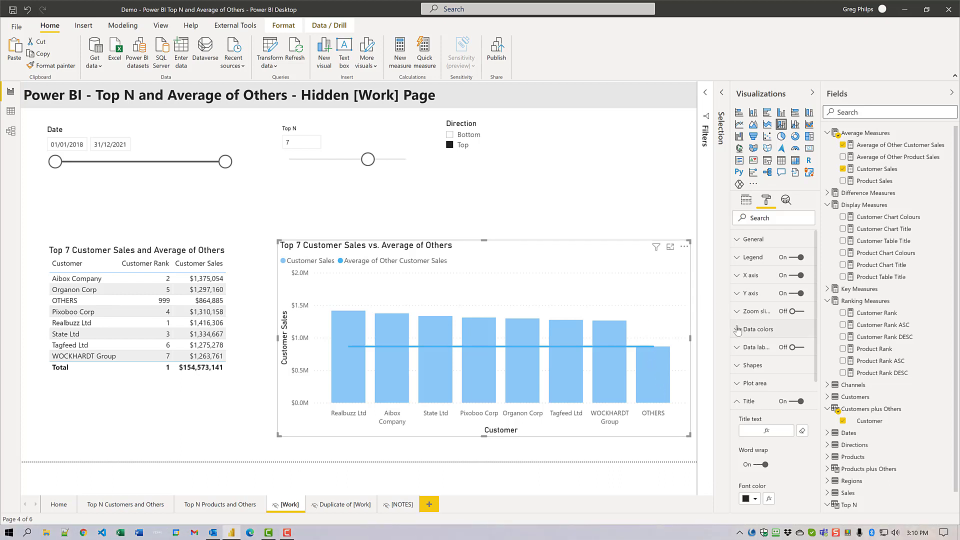
Step: Review the Customer Chart Colours measure, then use it as the field-value source for the default column colour
{"action": "left_click", "coordinate": [874, 220]}
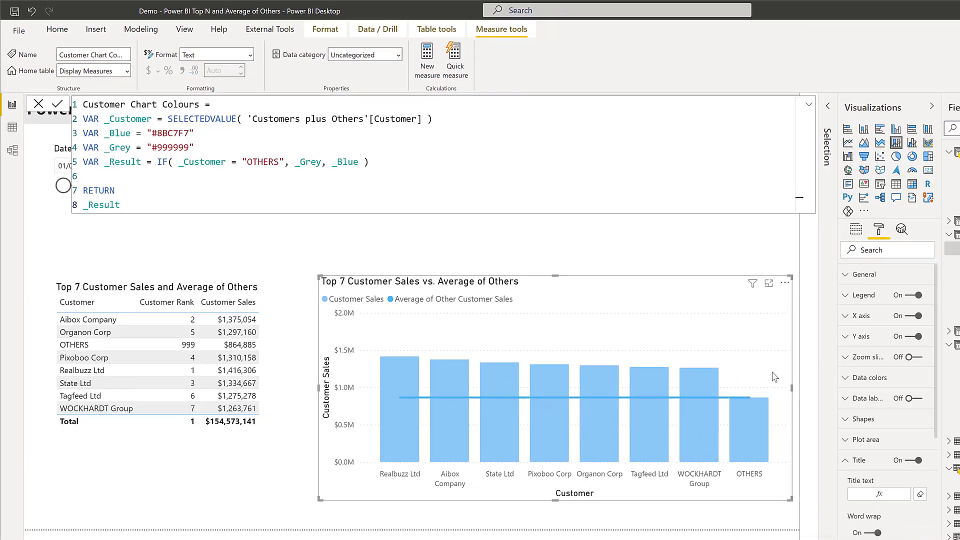
{"action": "left_click", "coordinate": [849, 378]}
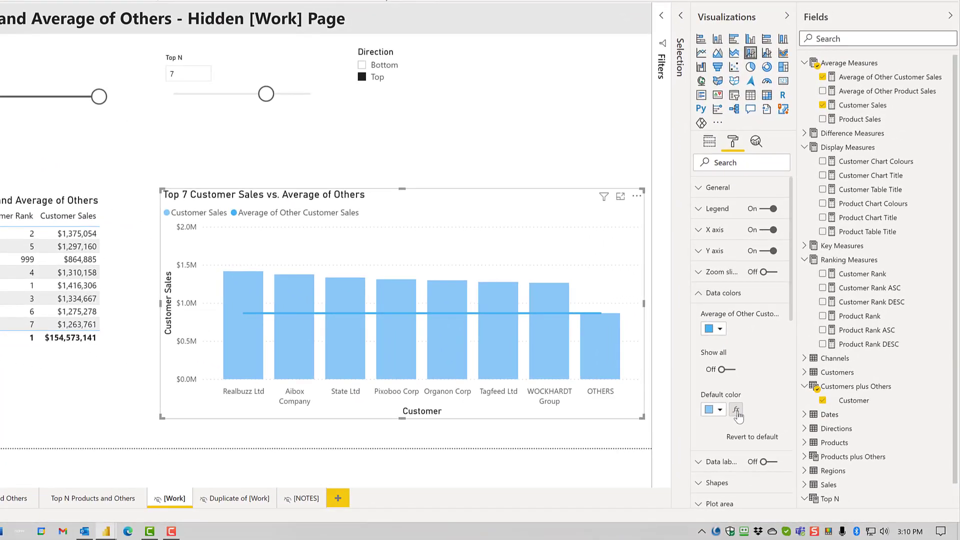
{"action": "left_click", "coordinate": [769, 428]}
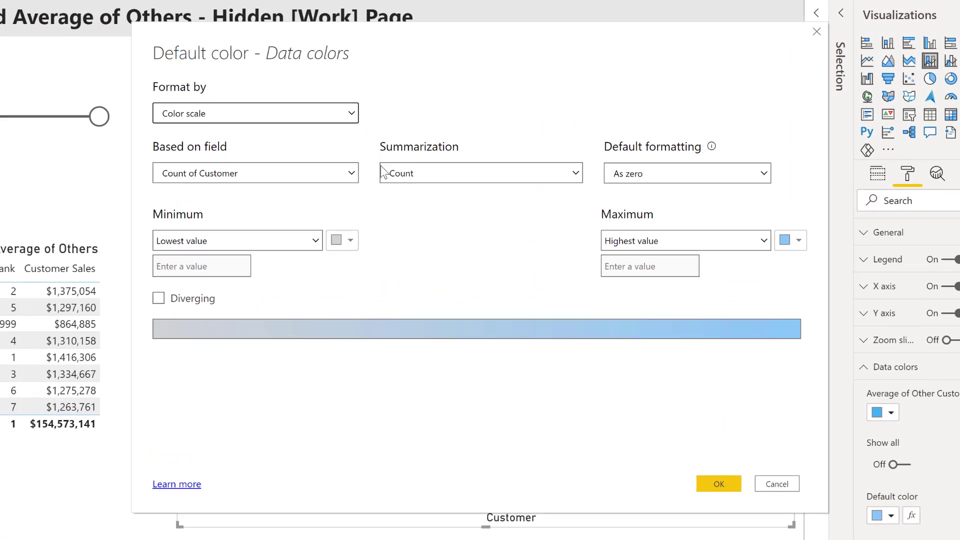
{"action": "left_click", "coordinate": [315, 102]}
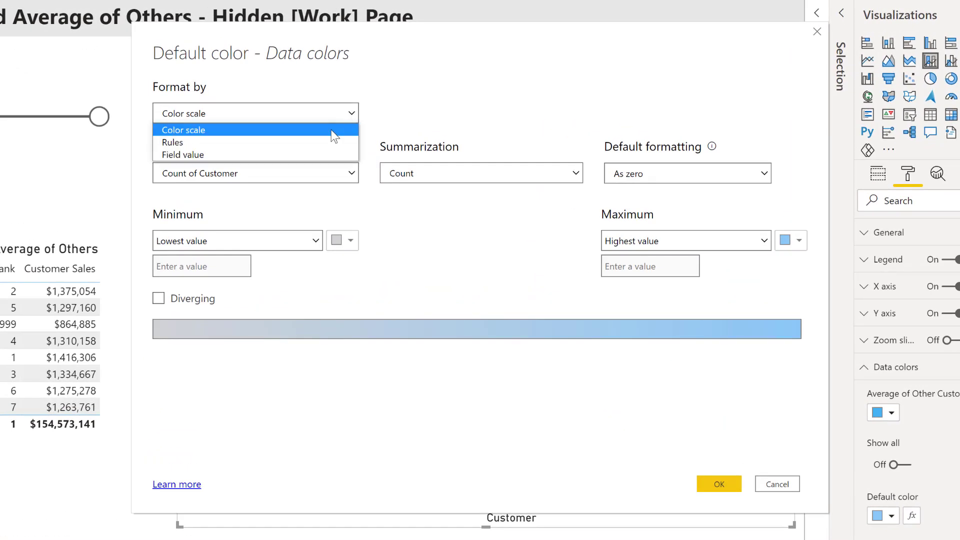
{"action": "left_click", "coordinate": [285, 154]}
{"action": "left_click", "coordinate": [223, 179]}
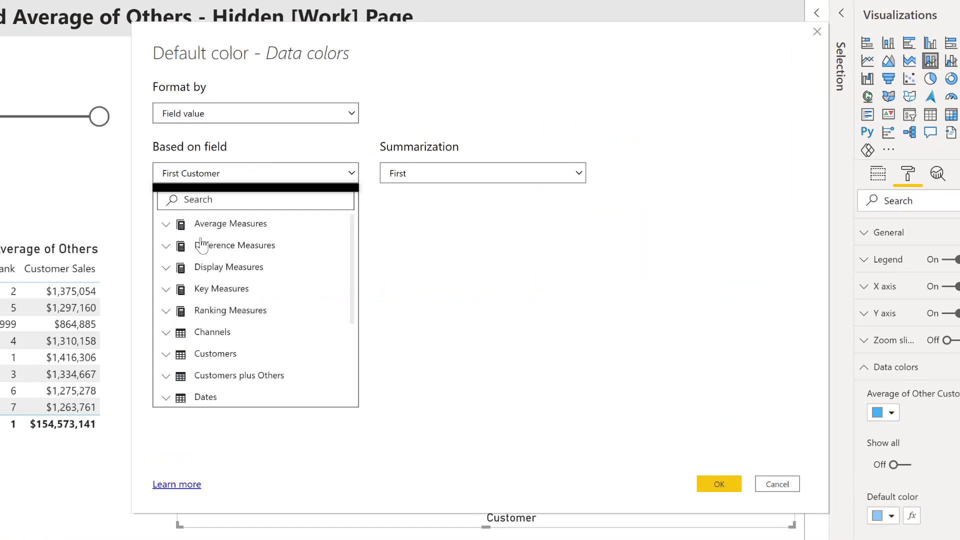
{"action": "left_click", "coordinate": [166, 267]}
{"action": "left_click", "coordinate": [180, 291]}
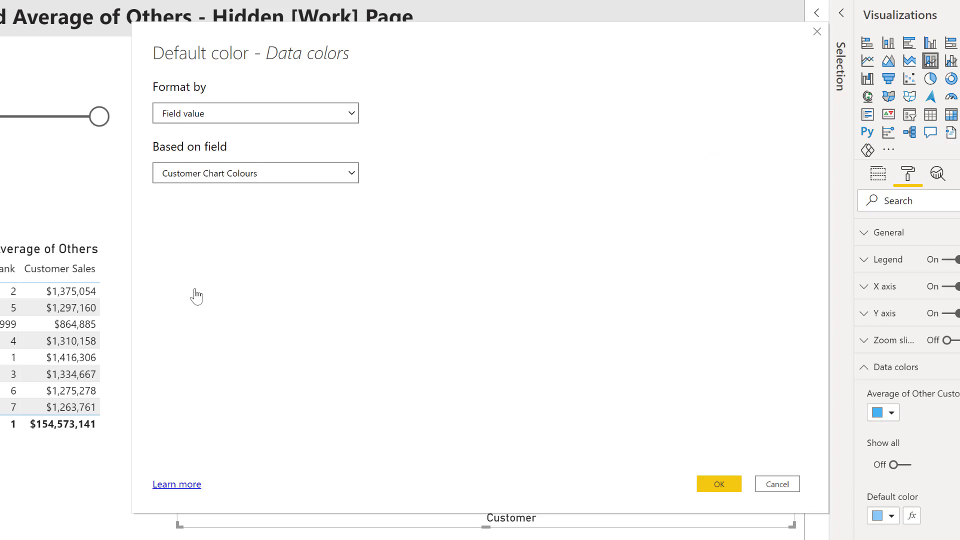
{"action": "left_click", "coordinate": [713, 482]}
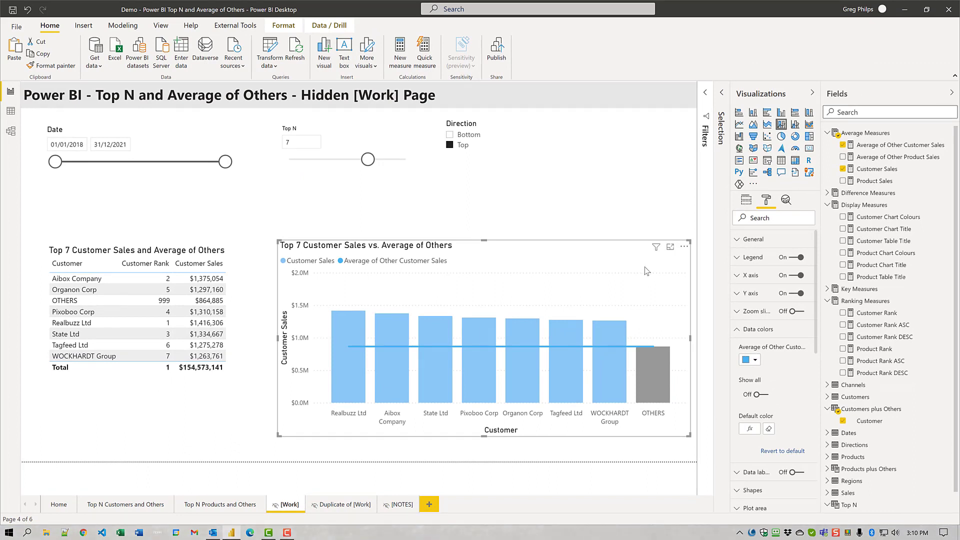
Step: Colour the Average of Other Customer Sales line with the darkest blue theme colour
{"action": "left_click", "coordinate": [754, 361]}
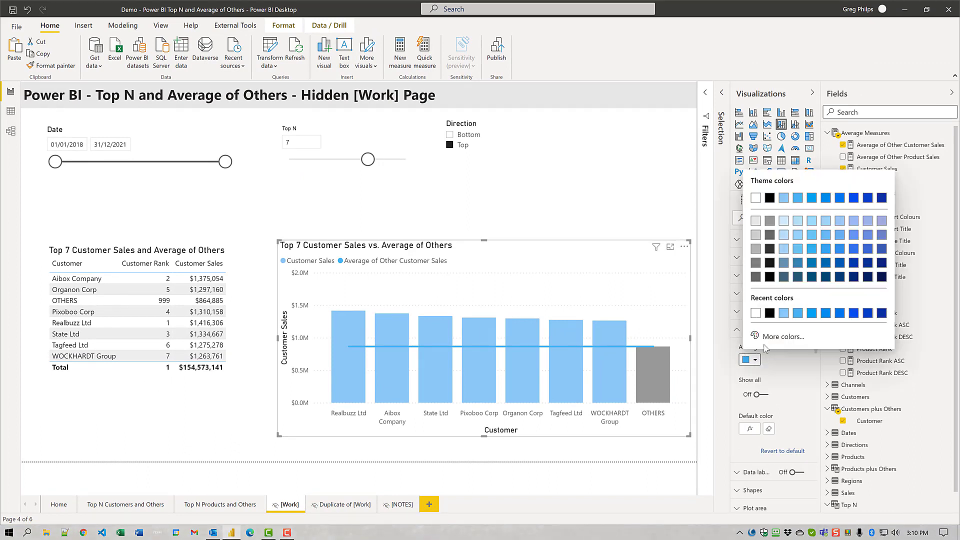
{"action": "left_click", "coordinate": [882, 198]}
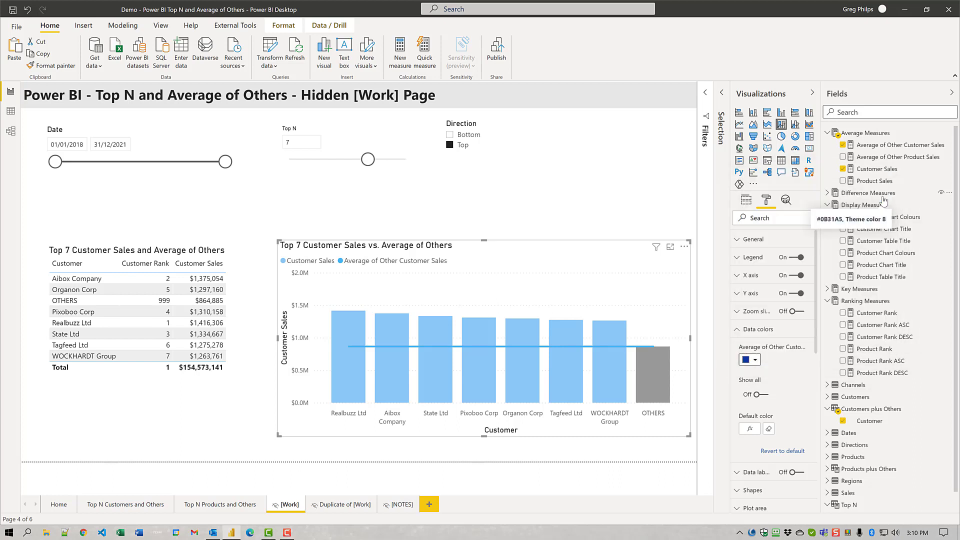
{"action": "left_click", "coordinate": [882, 199]}
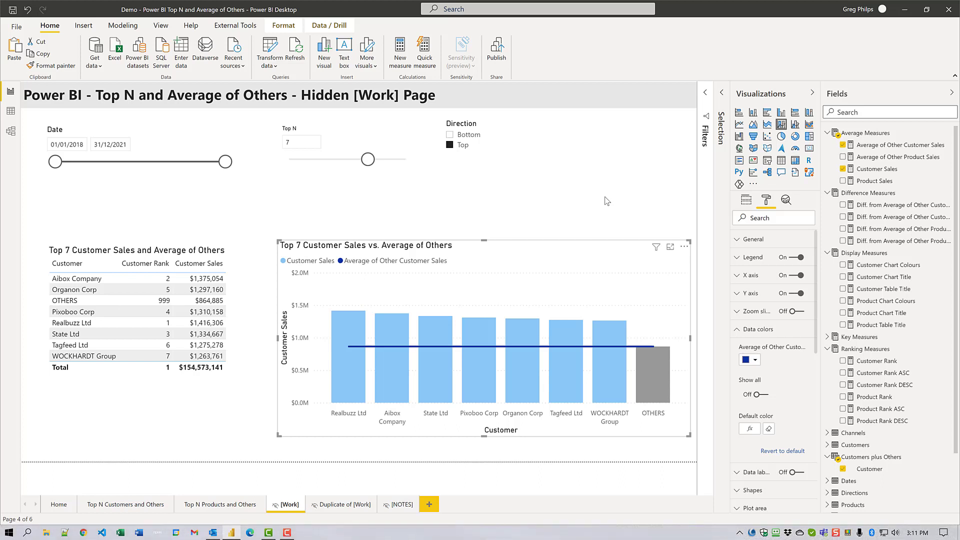
Step: Review both Diff. from Average of Other Customers measures and drag them into the chart's Tooltips well
{"action": "left_click", "coordinate": [900, 205]}
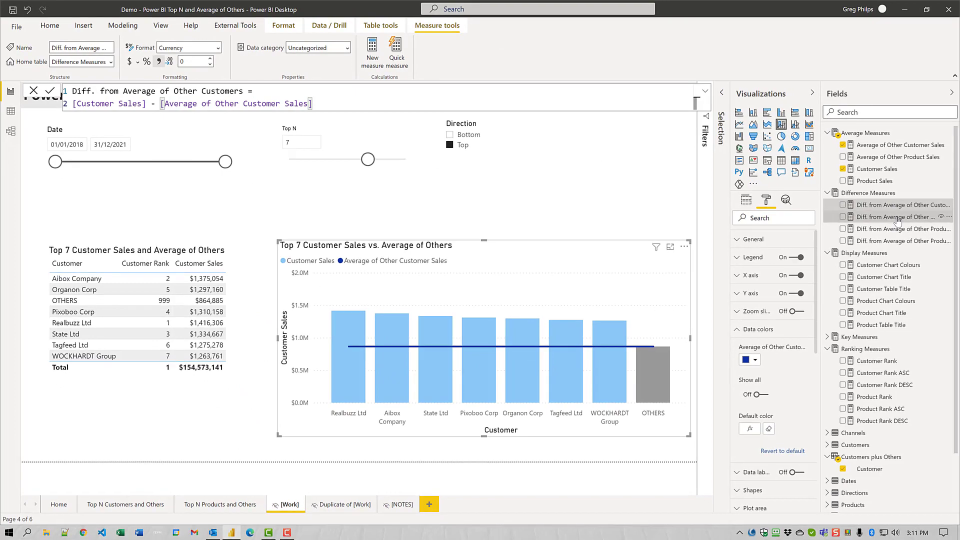
{"action": "left_click", "coordinate": [897, 218]}
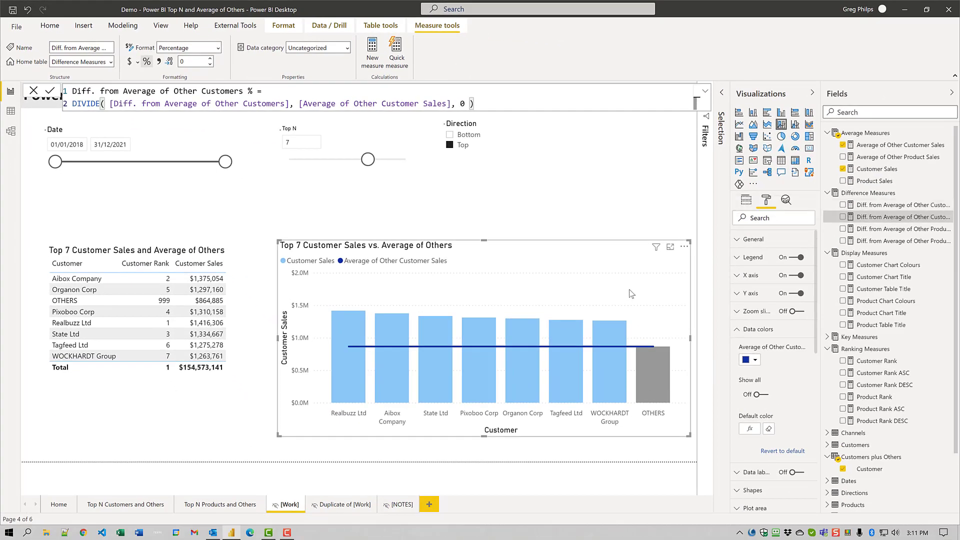
{"action": "left_click", "coordinate": [747, 200]}
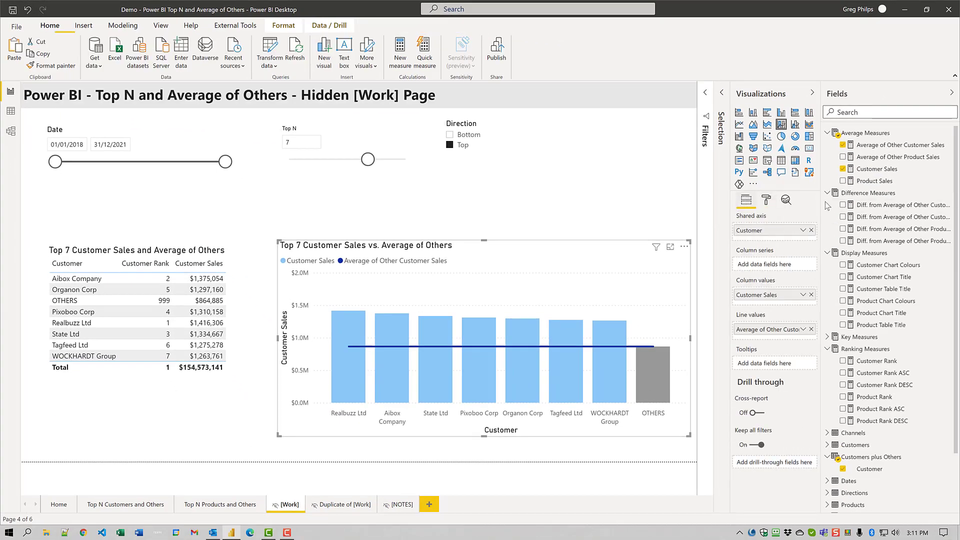
{"action": "left_click_drag", "start_coordinate": [874, 204], "coordinate": [793, 318]}
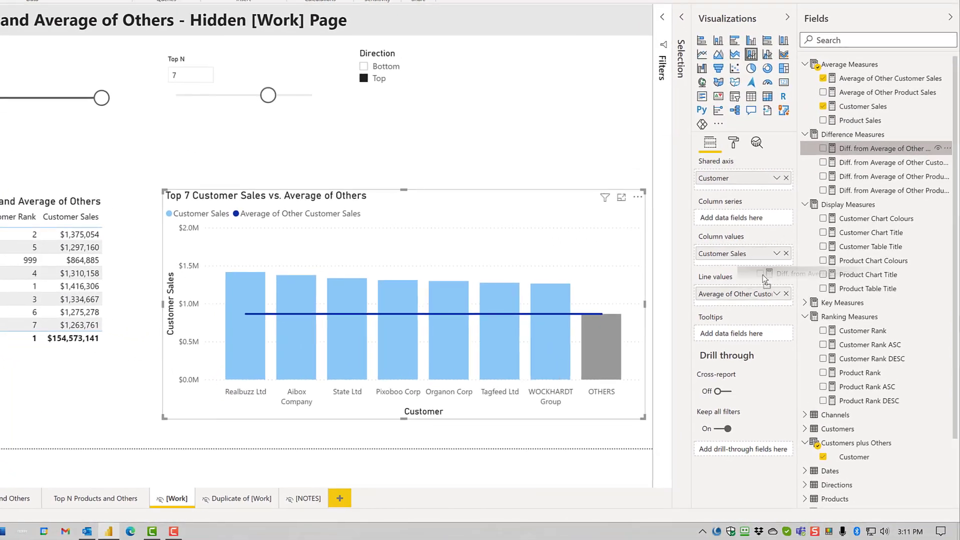
{"action": "left_click_drag", "start_coordinate": [765, 279], "coordinate": [731, 333]}
{"action": "left_click_drag", "start_coordinate": [849, 161], "coordinate": [688, 334]}
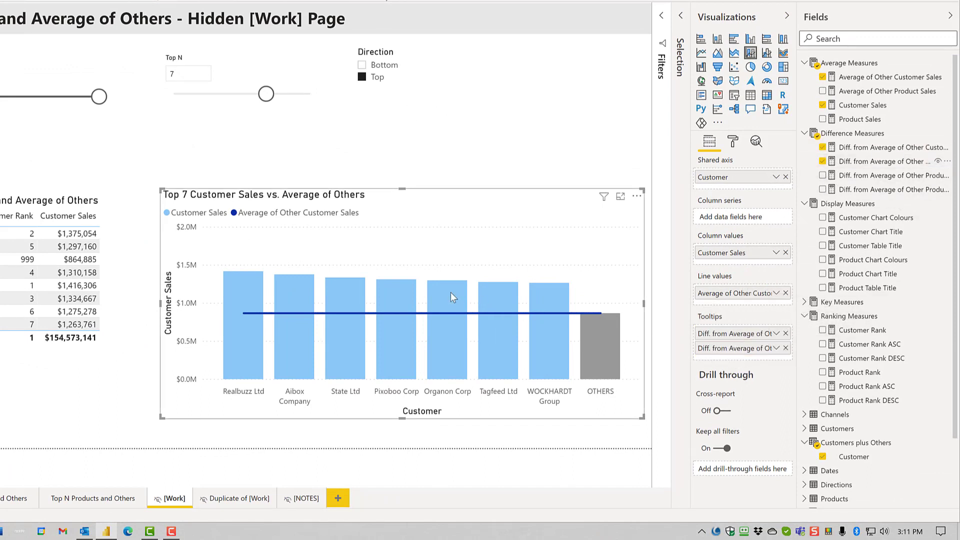
{"action": "mouse_move", "coordinate": [452, 297]}
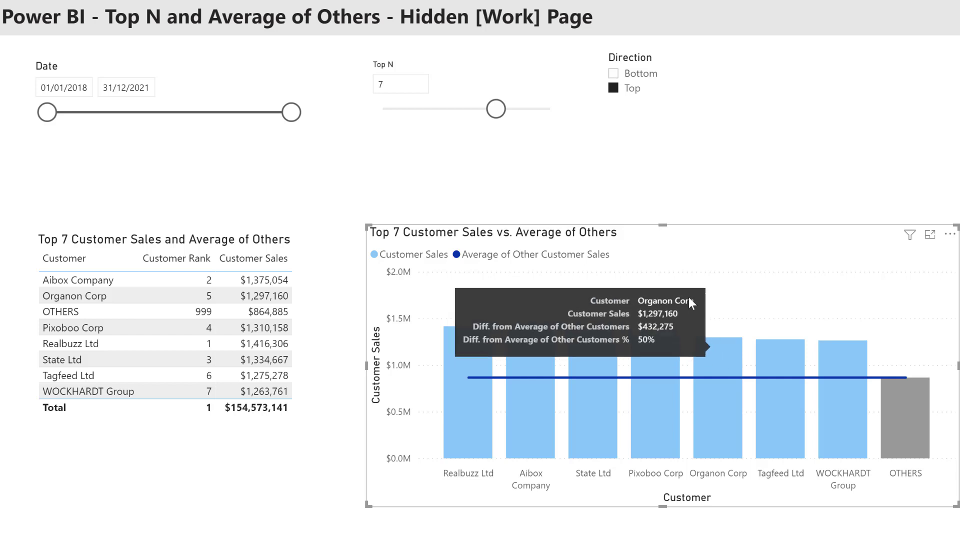
Step: Toggle Direction to Bottom and back to Top, set Top N to 6, and end dates at 05/05/2020
{"action": "left_click", "coordinate": [612, 74]}
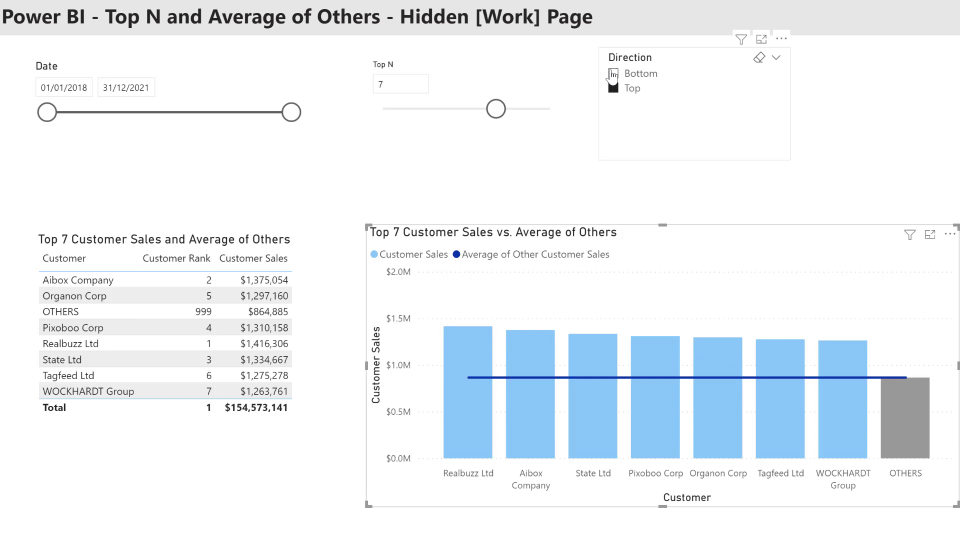
{"action": "left_click", "coordinate": [612, 88]}
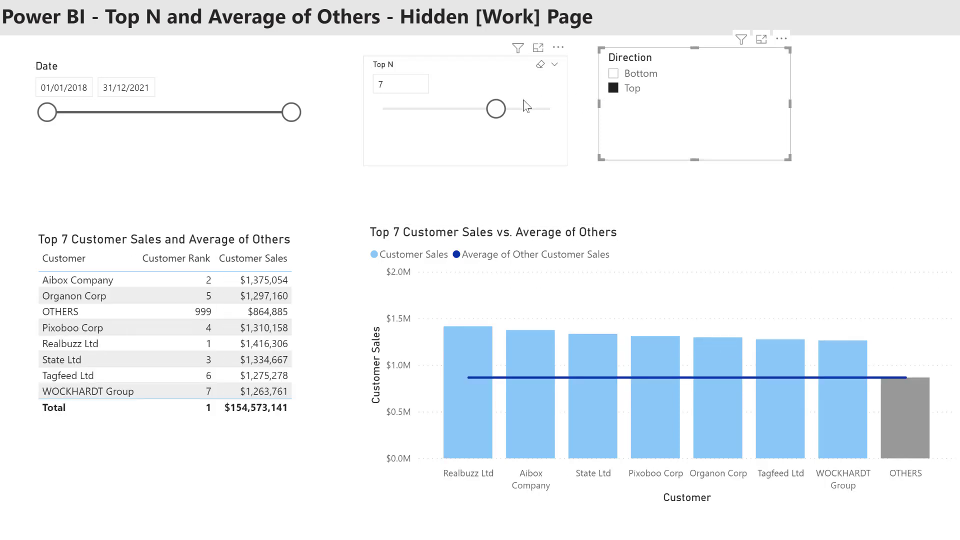
{"action": "left_click_drag", "start_coordinate": [490, 112], "coordinate": [464, 120]}
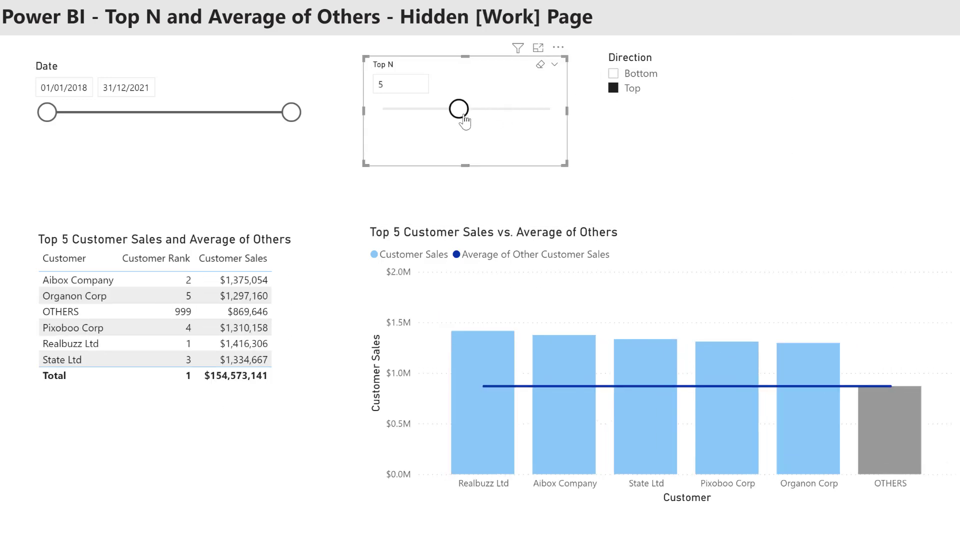
{"action": "left_click", "coordinate": [484, 111]}
{"action": "left_click_drag", "start_coordinate": [291, 112], "coordinate": [190, 116]}
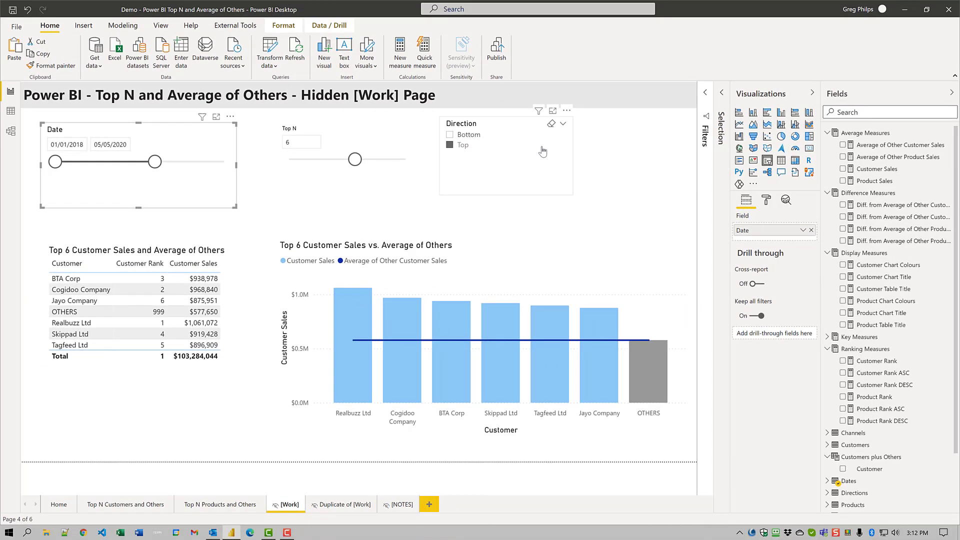
Step: Deselect the date slicer and go to the Top N Customers and Others page
{"action": "left_click", "coordinate": [221, 438]}
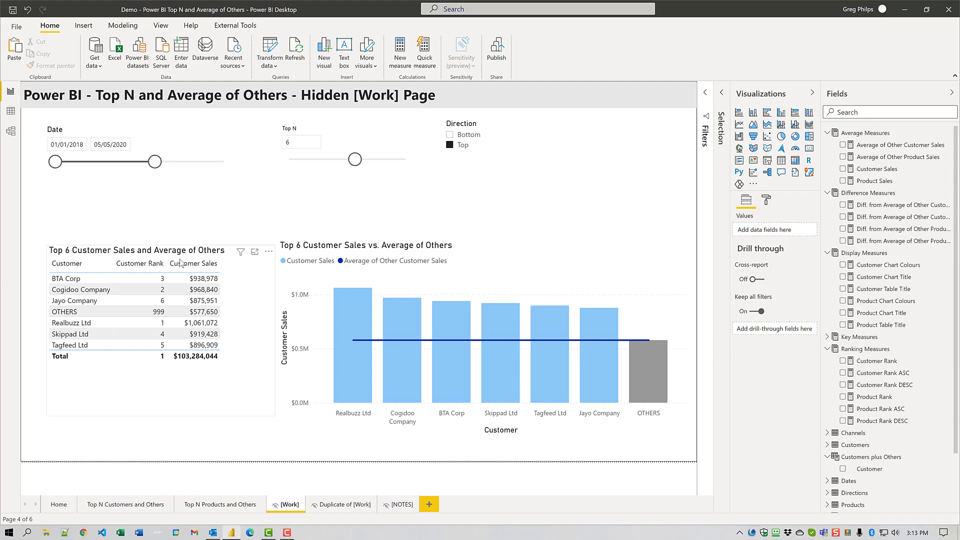
{"action": "left_click", "coordinate": [126, 504]}
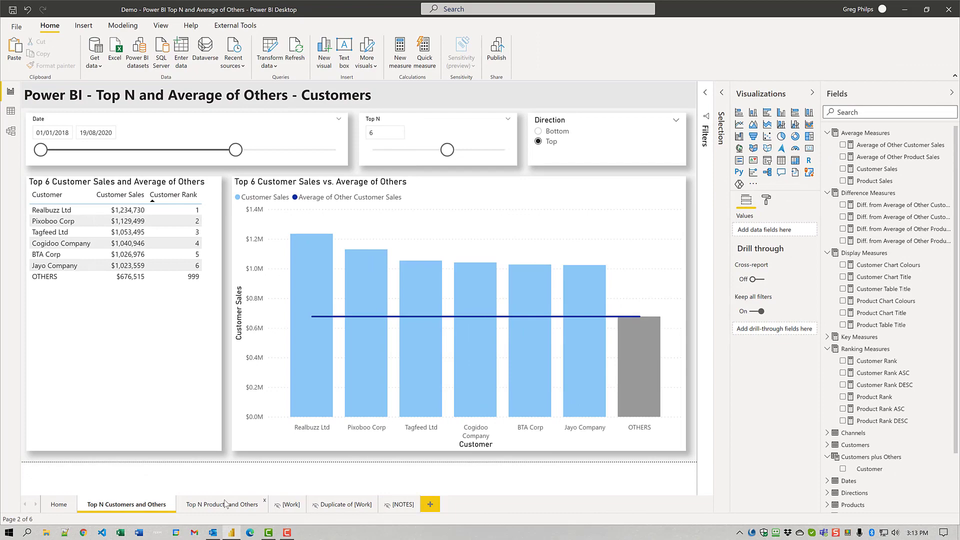
Step: Open the Top N Products and Others page and check the tooltips on the product columns
{"action": "left_click", "coordinate": [224, 504]}
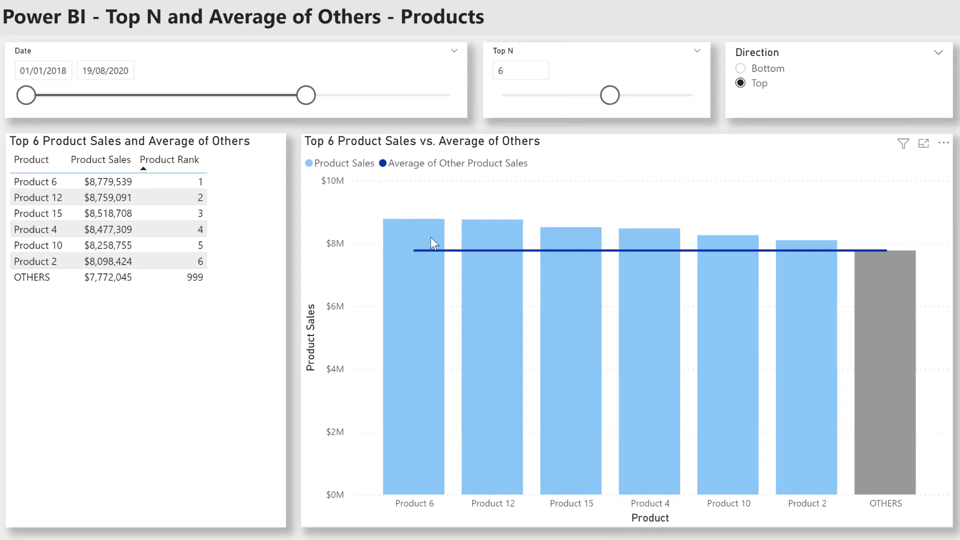
{"action": "mouse_move", "coordinate": [410, 240]}
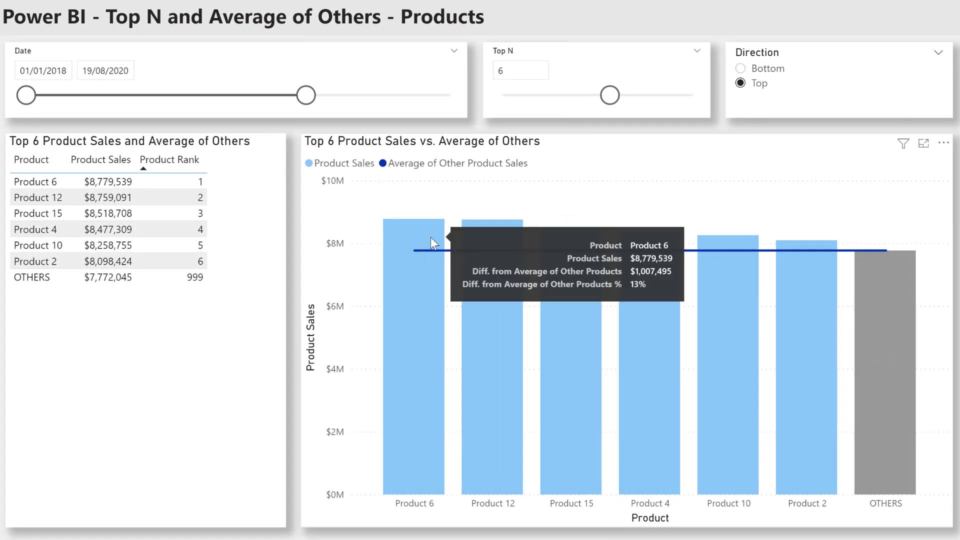
{"action": "mouse_move", "coordinate": [466, 227]}
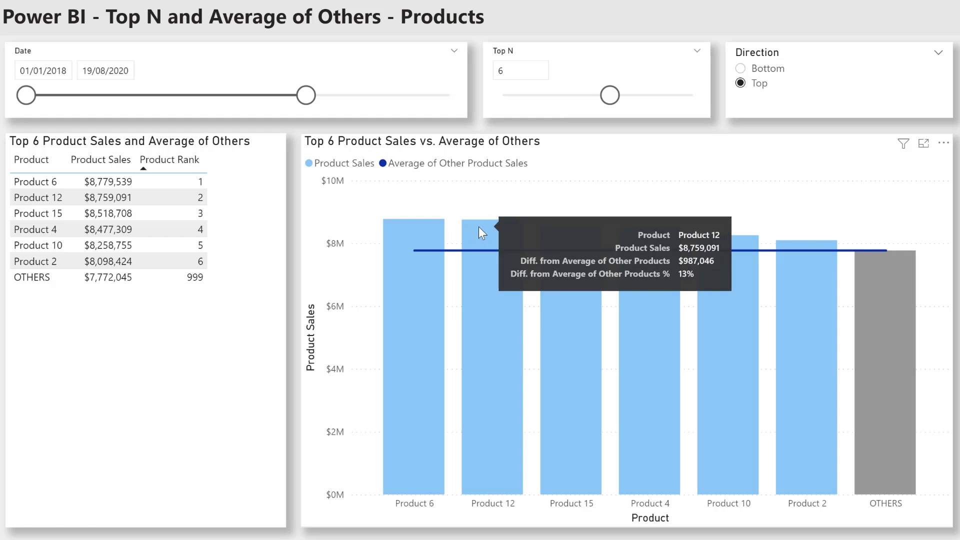
{"action": "mouse_move", "coordinate": [598, 242]}
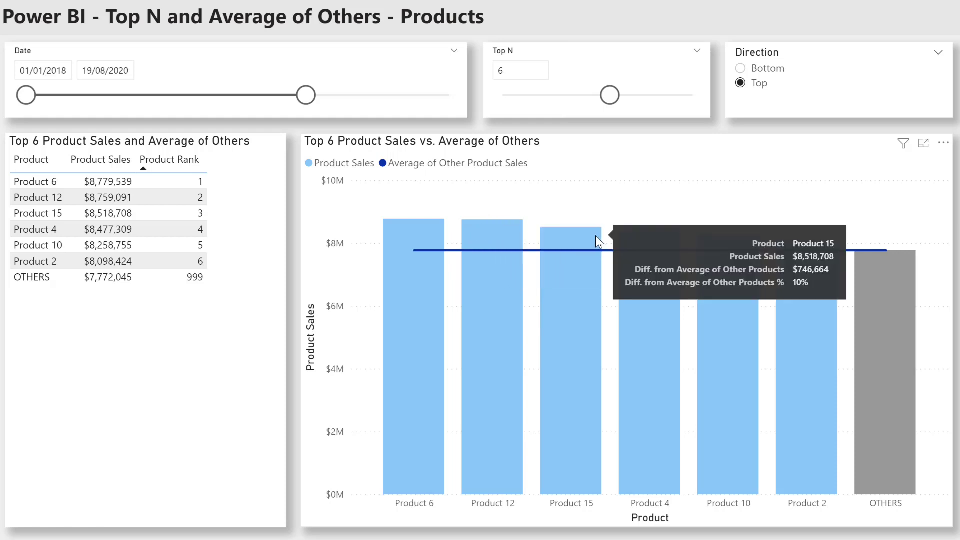
{"action": "mouse_move", "coordinate": [652, 241]}
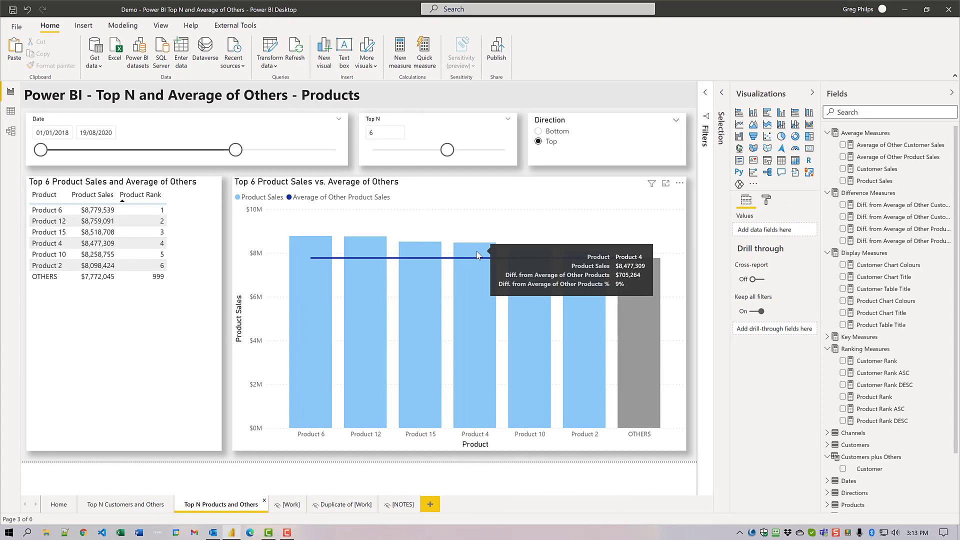